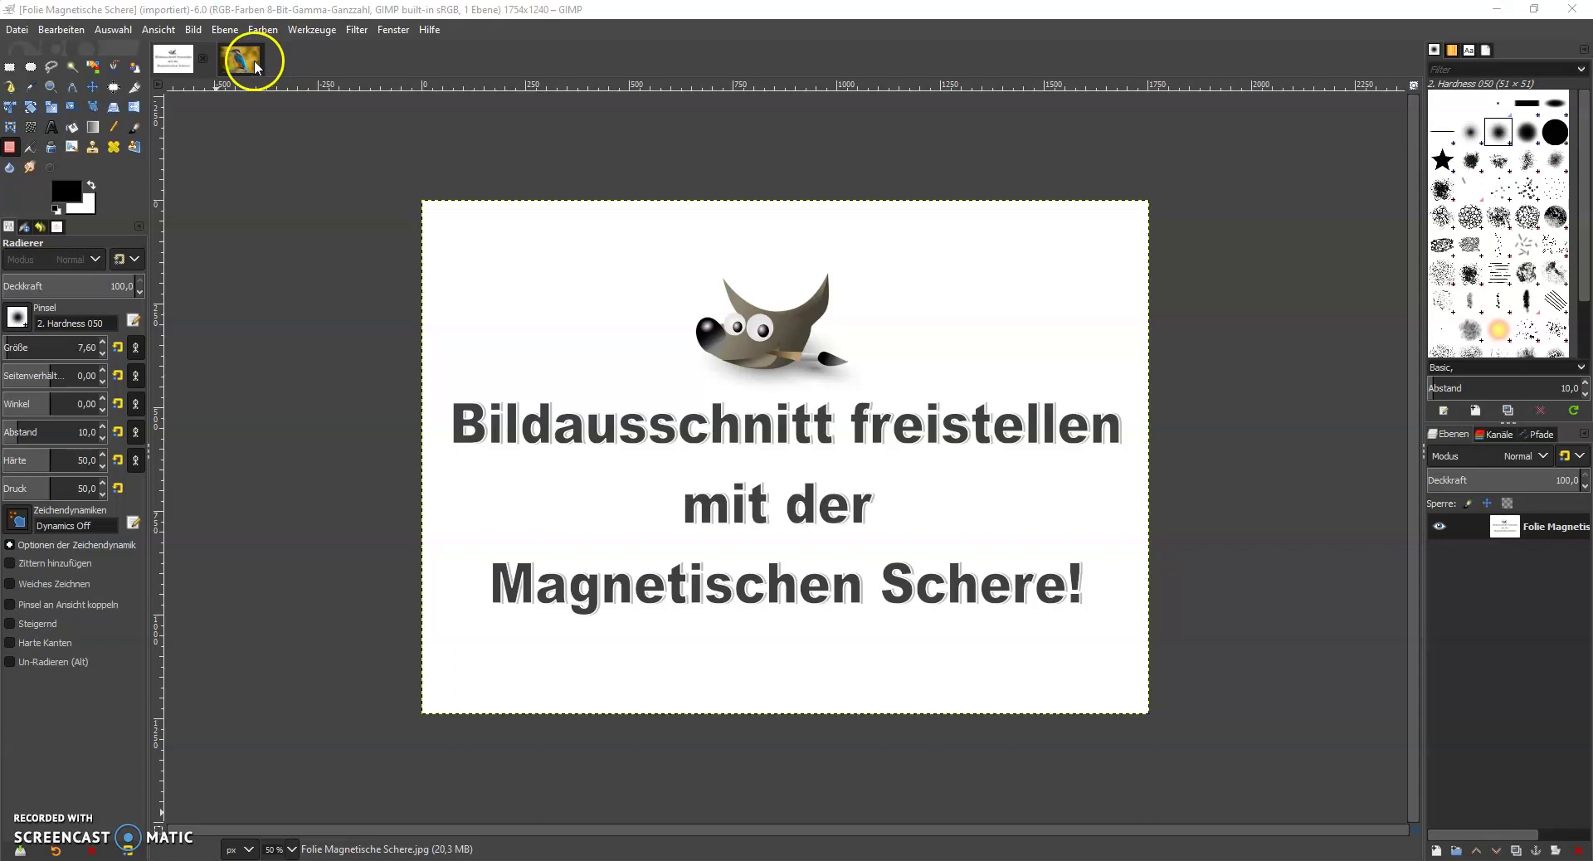
Step: In the kingfisher image, start a Scissors Select outline at the log's lower-left end and trace its upper edge to the bird's foot
click(244, 59)
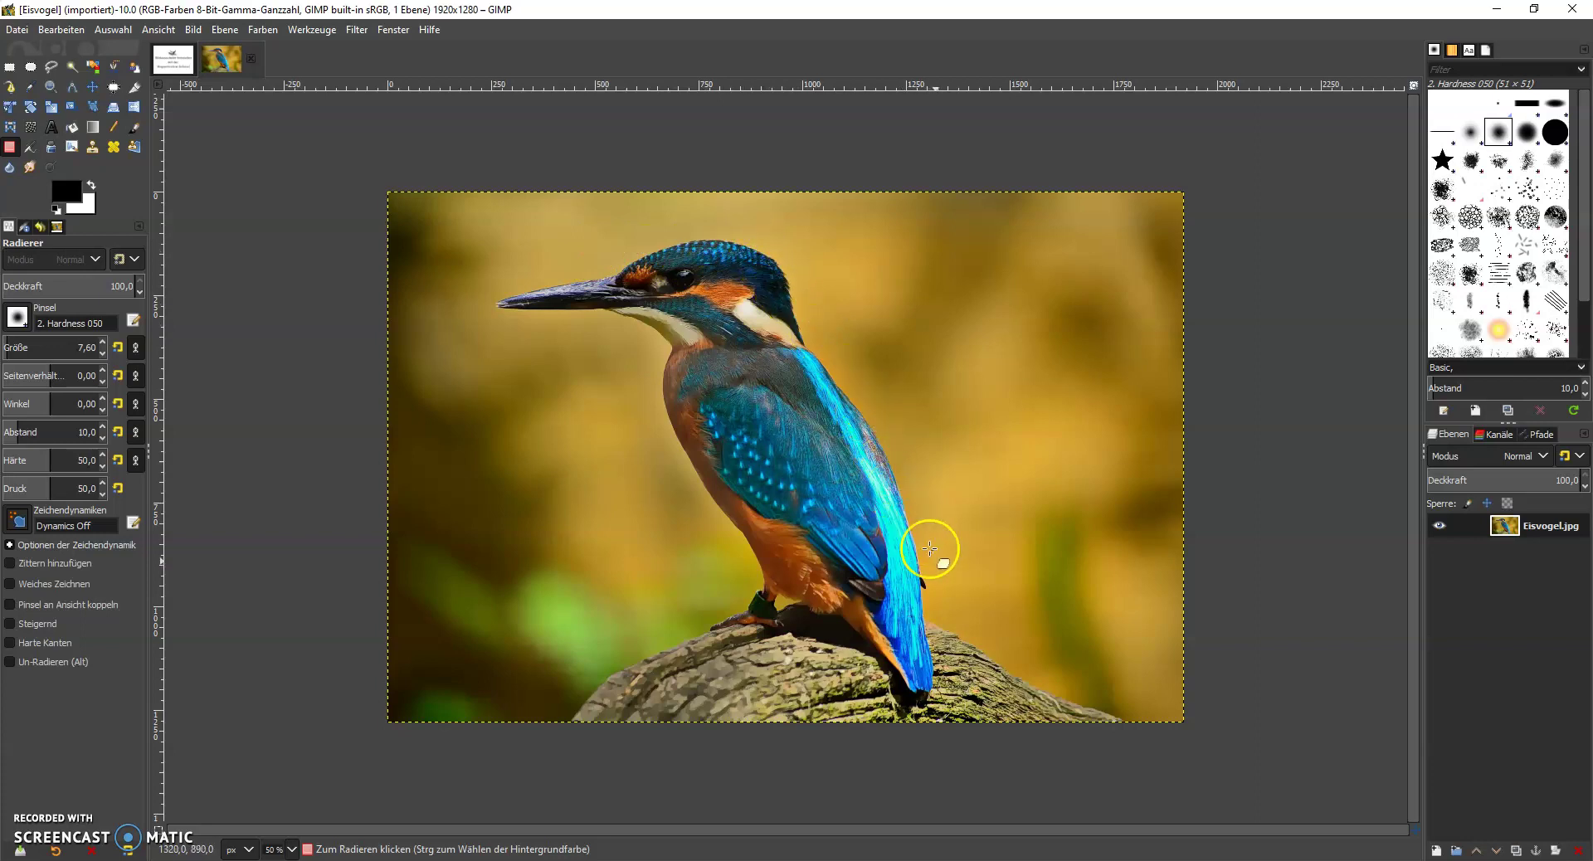
click(114, 67)
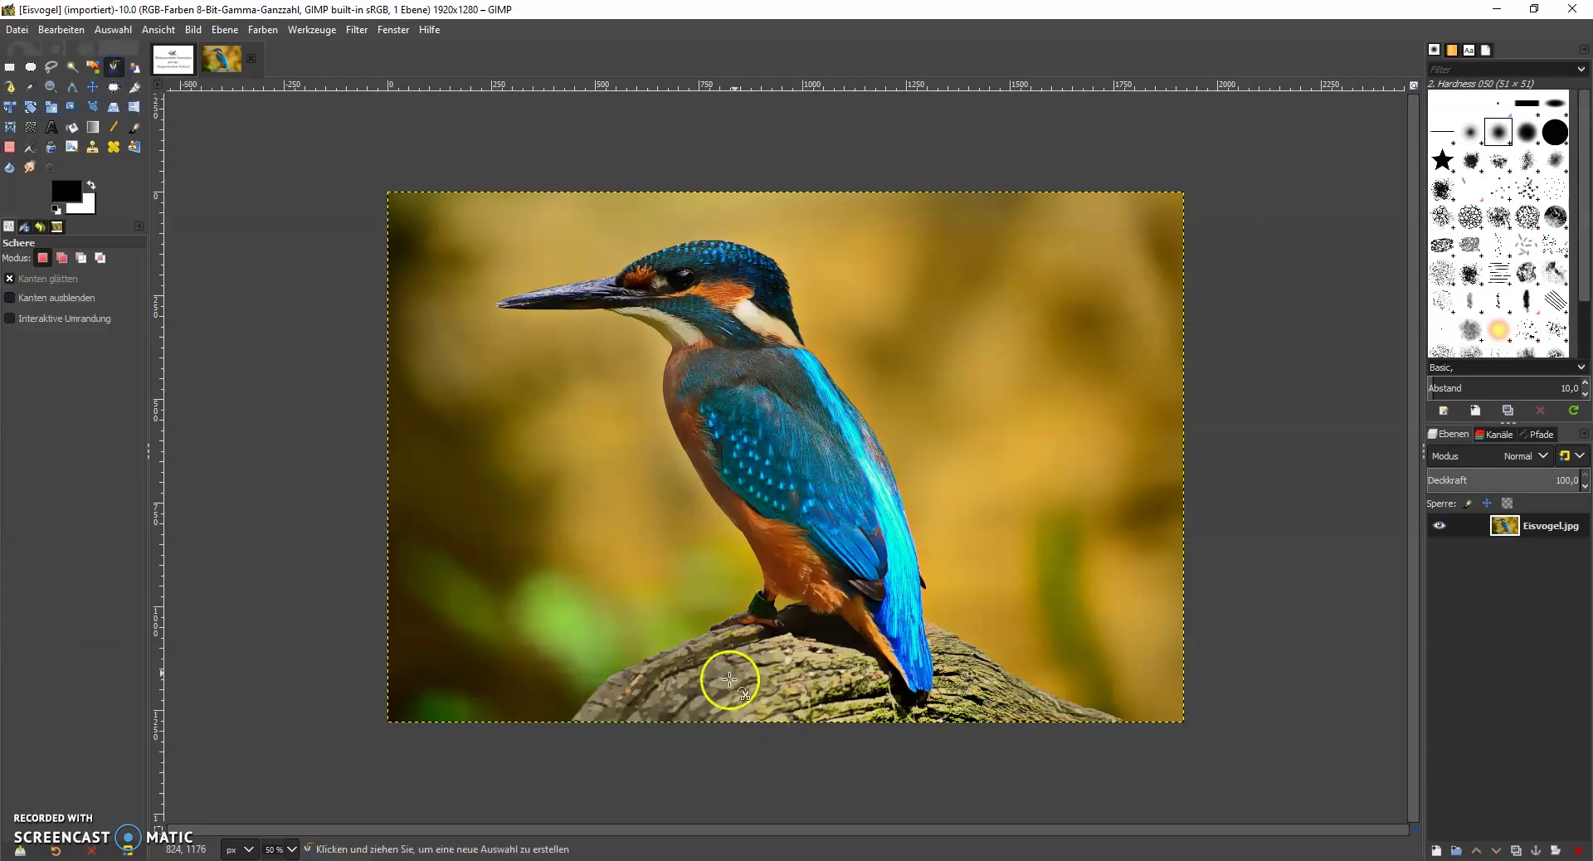
click(570, 721)
click(612, 675)
click(662, 651)
click(709, 631)
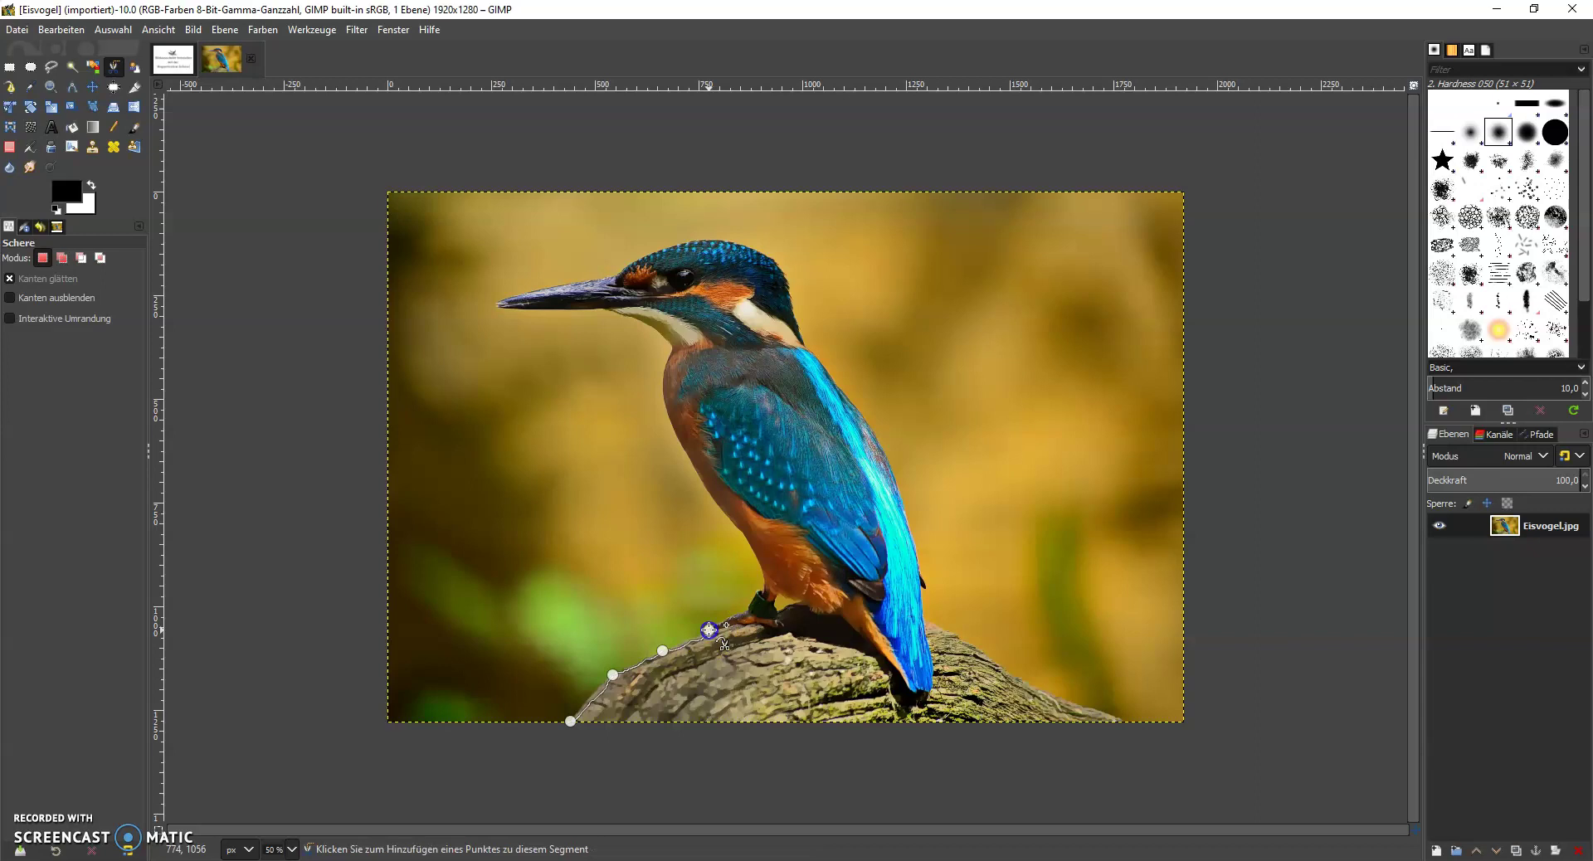
click(728, 617)
click(748, 603)
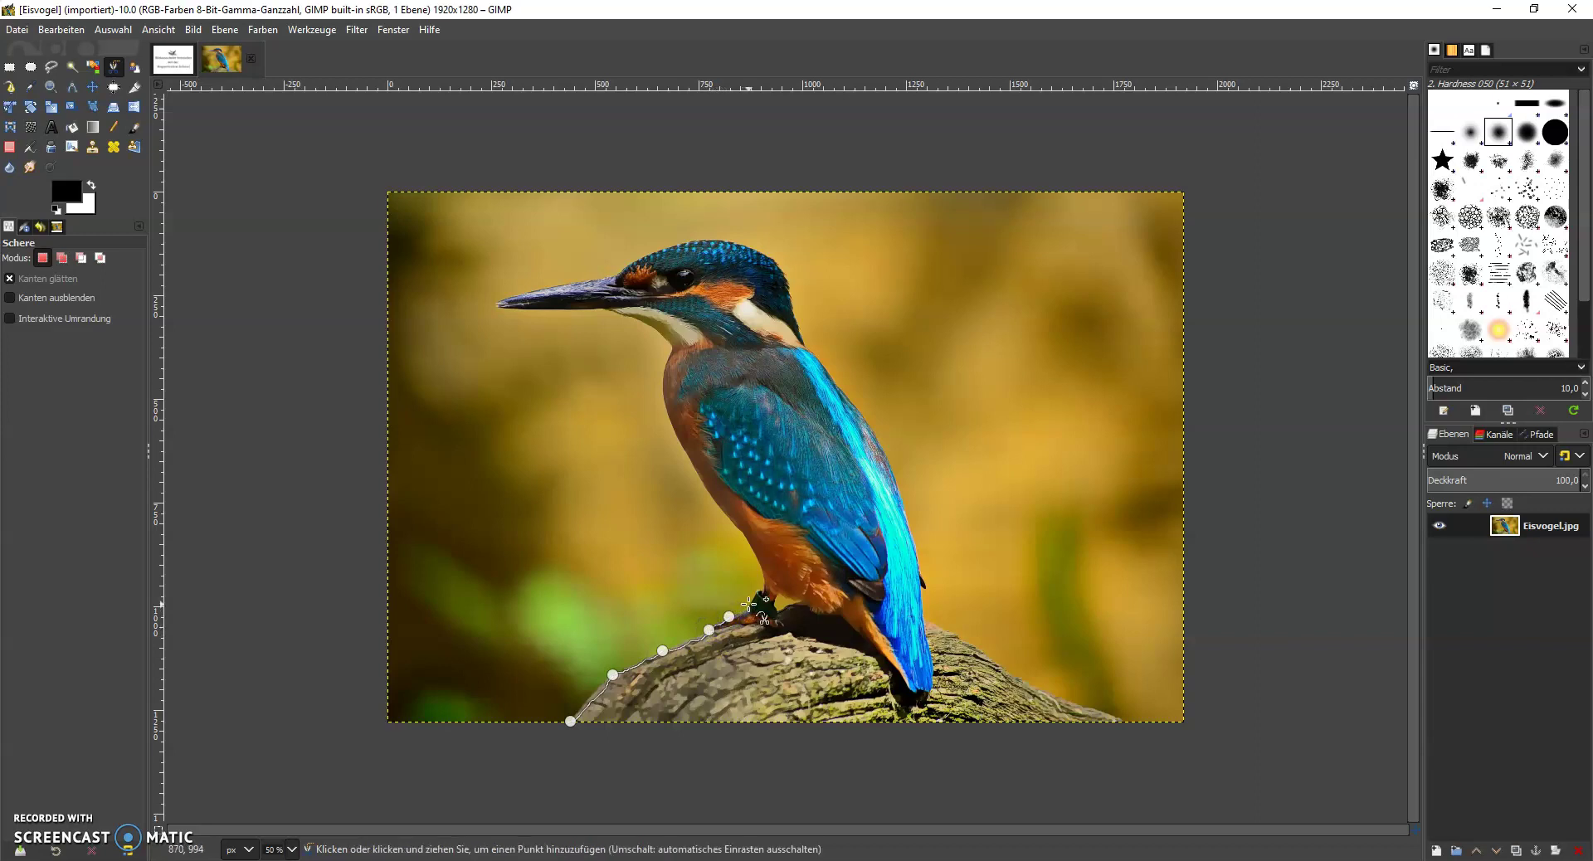
Step: Continue the scissors outline from the leg up the bird's breast and throat, then along the beak's underside to its tip
click(763, 582)
click(728, 522)
click(700, 485)
click(661, 380)
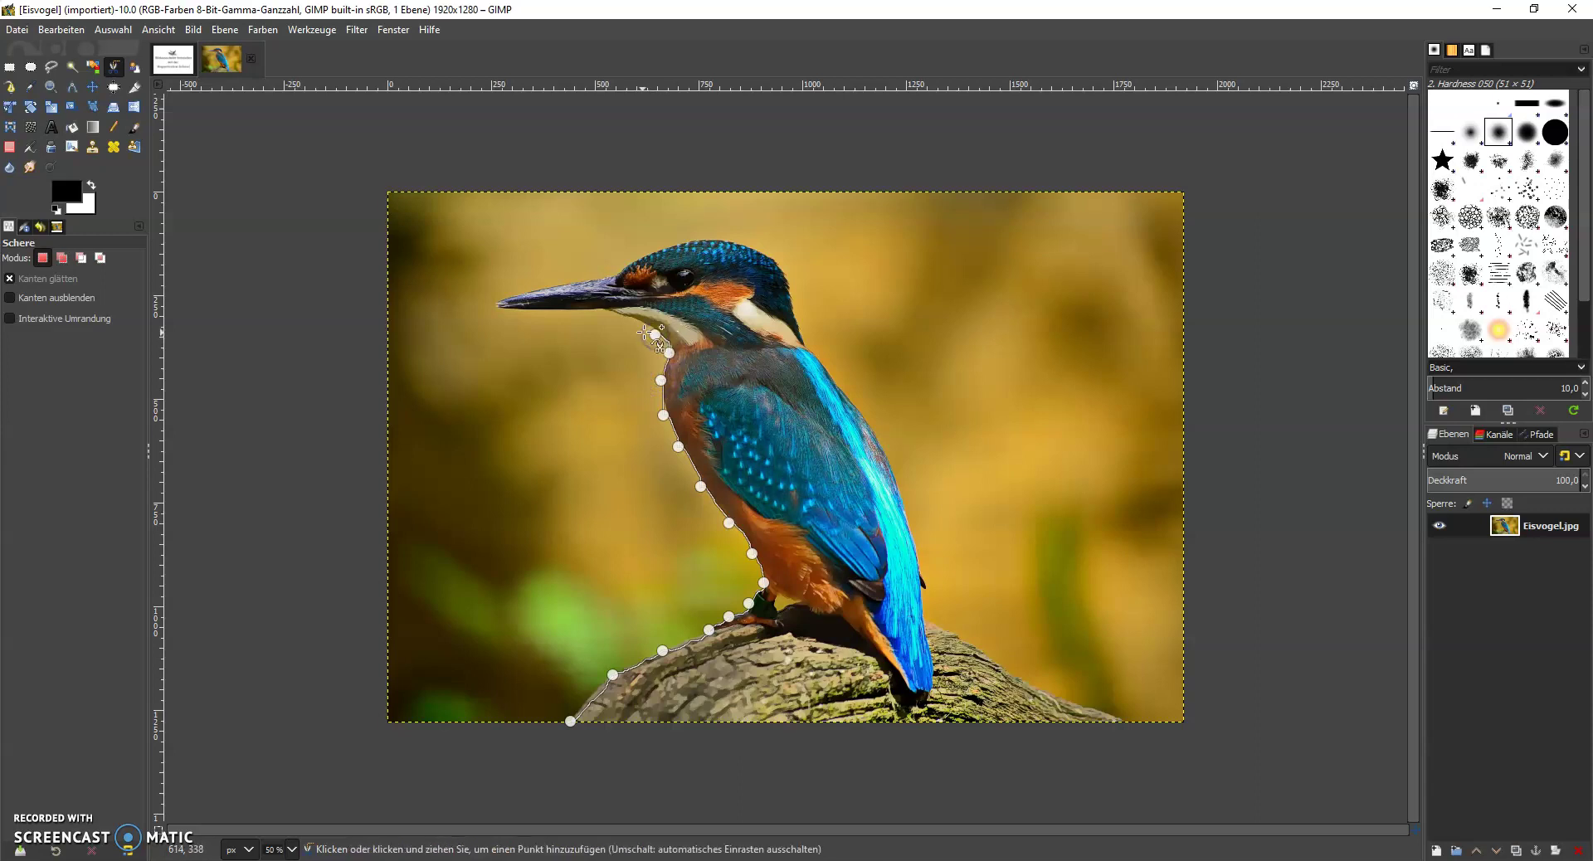
click(600, 310)
click(553, 309)
click(496, 304)
click(496, 306)
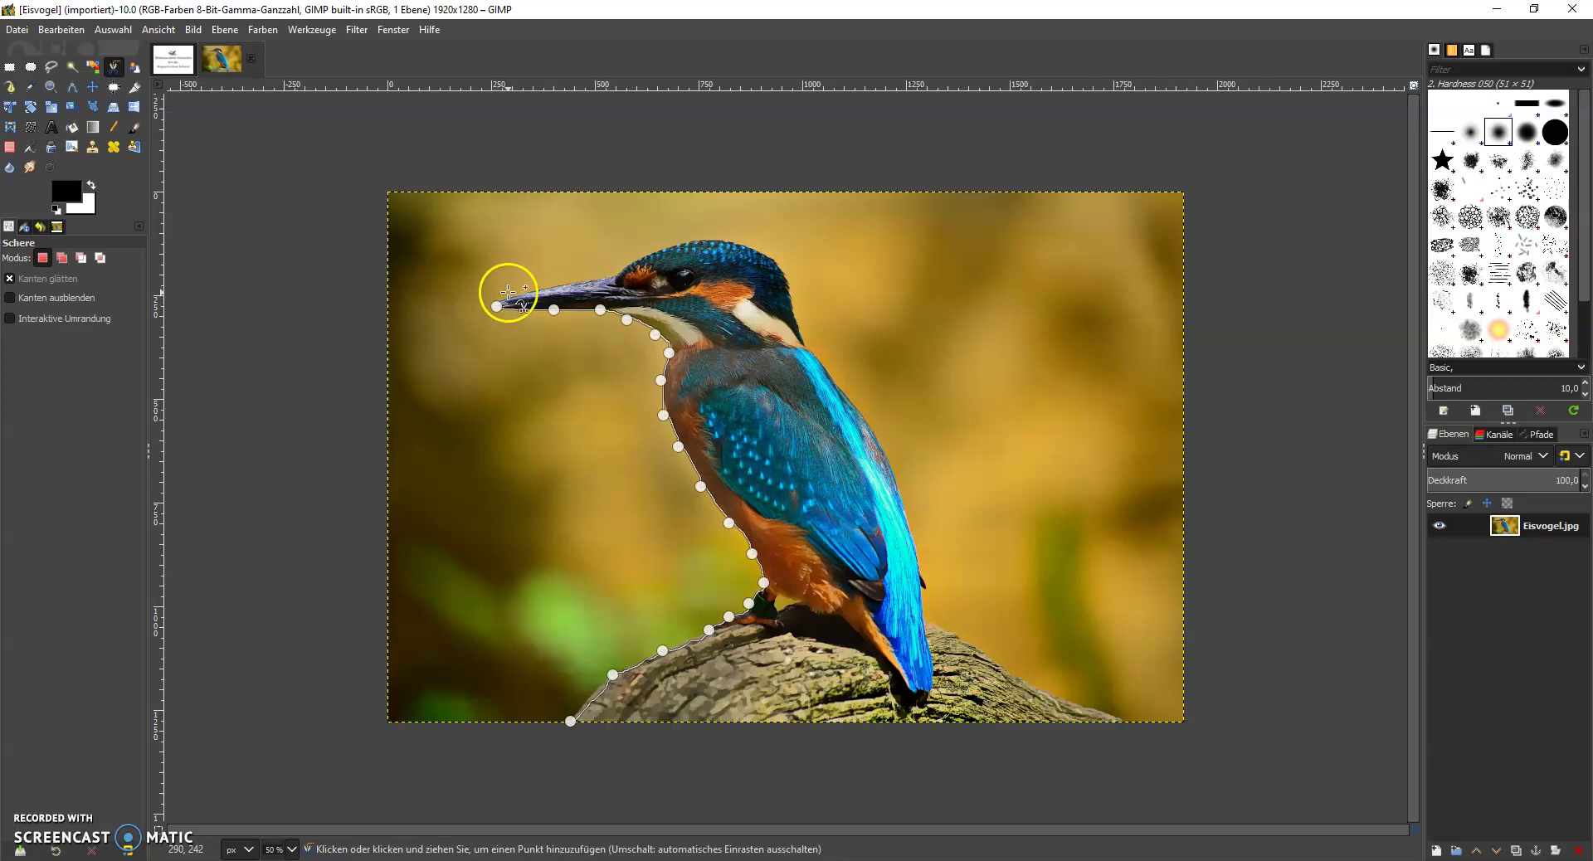
Step: Continue the scissors outline along the beak's upper edge and over the head to the nape
click(510, 292)
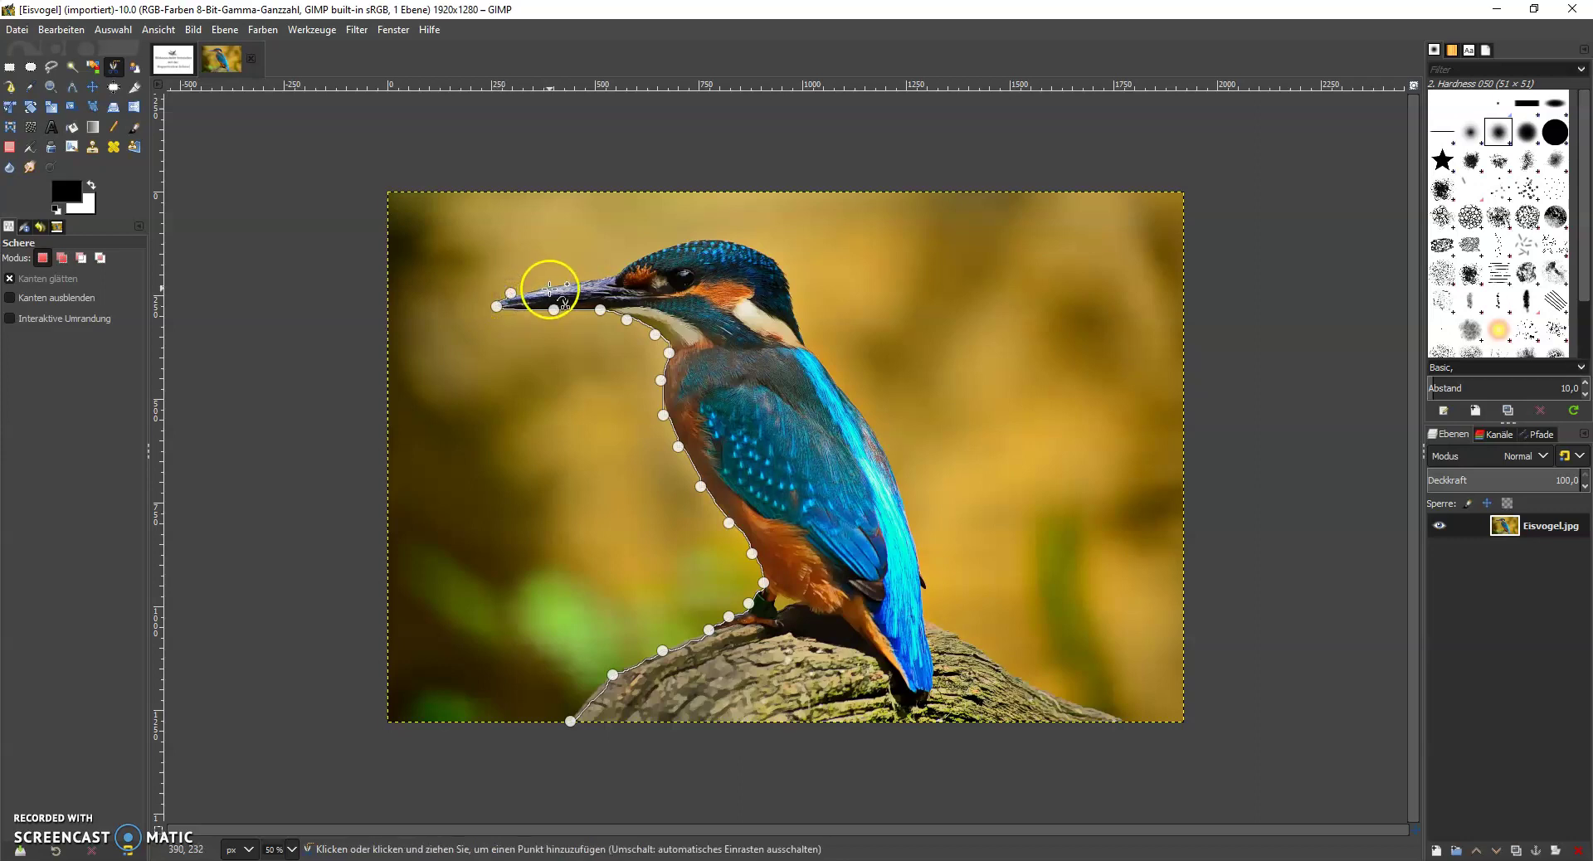
drag(558, 283, 787, 275)
drag(798, 313, 797, 316)
click(806, 342)
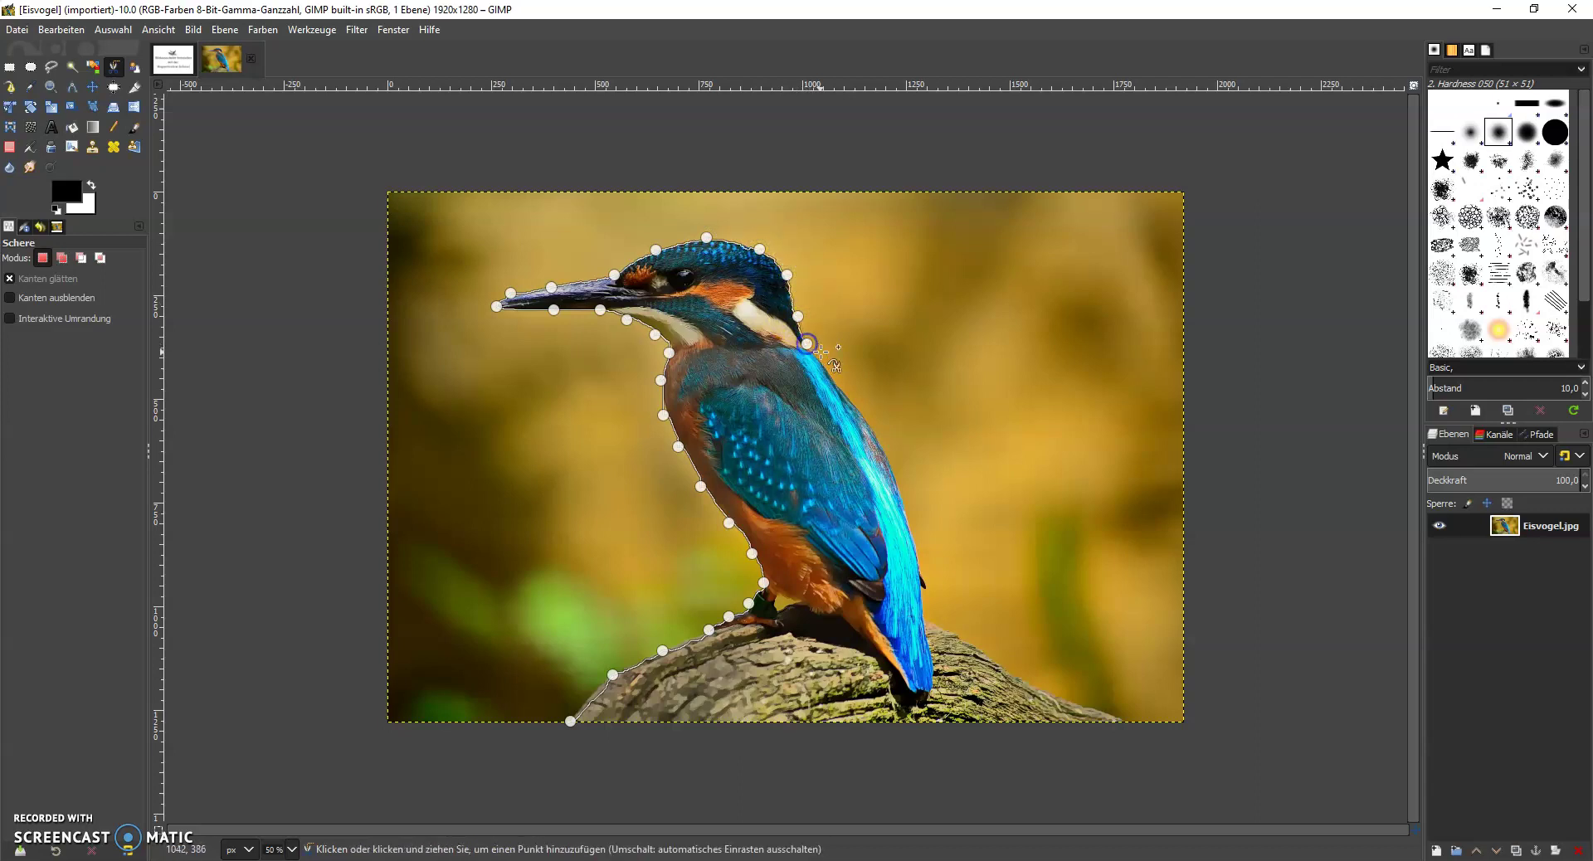
Step: Continue the scissors outline down the bird's back and tail feathers to where the tail meets the log
click(832, 374)
drag(854, 395, 863, 412)
click(886, 452)
click(906, 503)
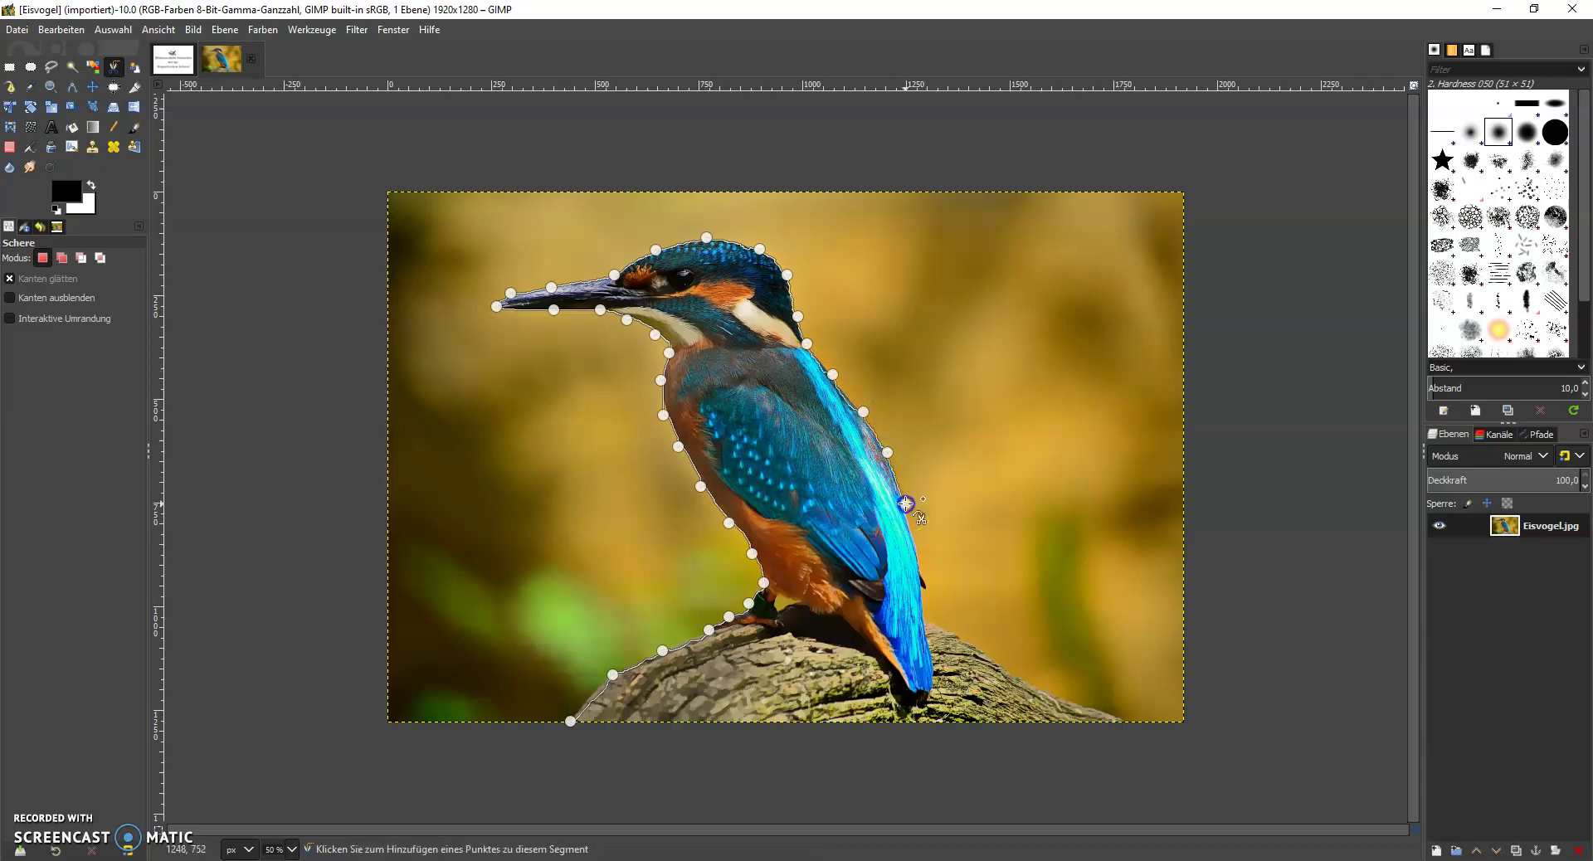
click(916, 548)
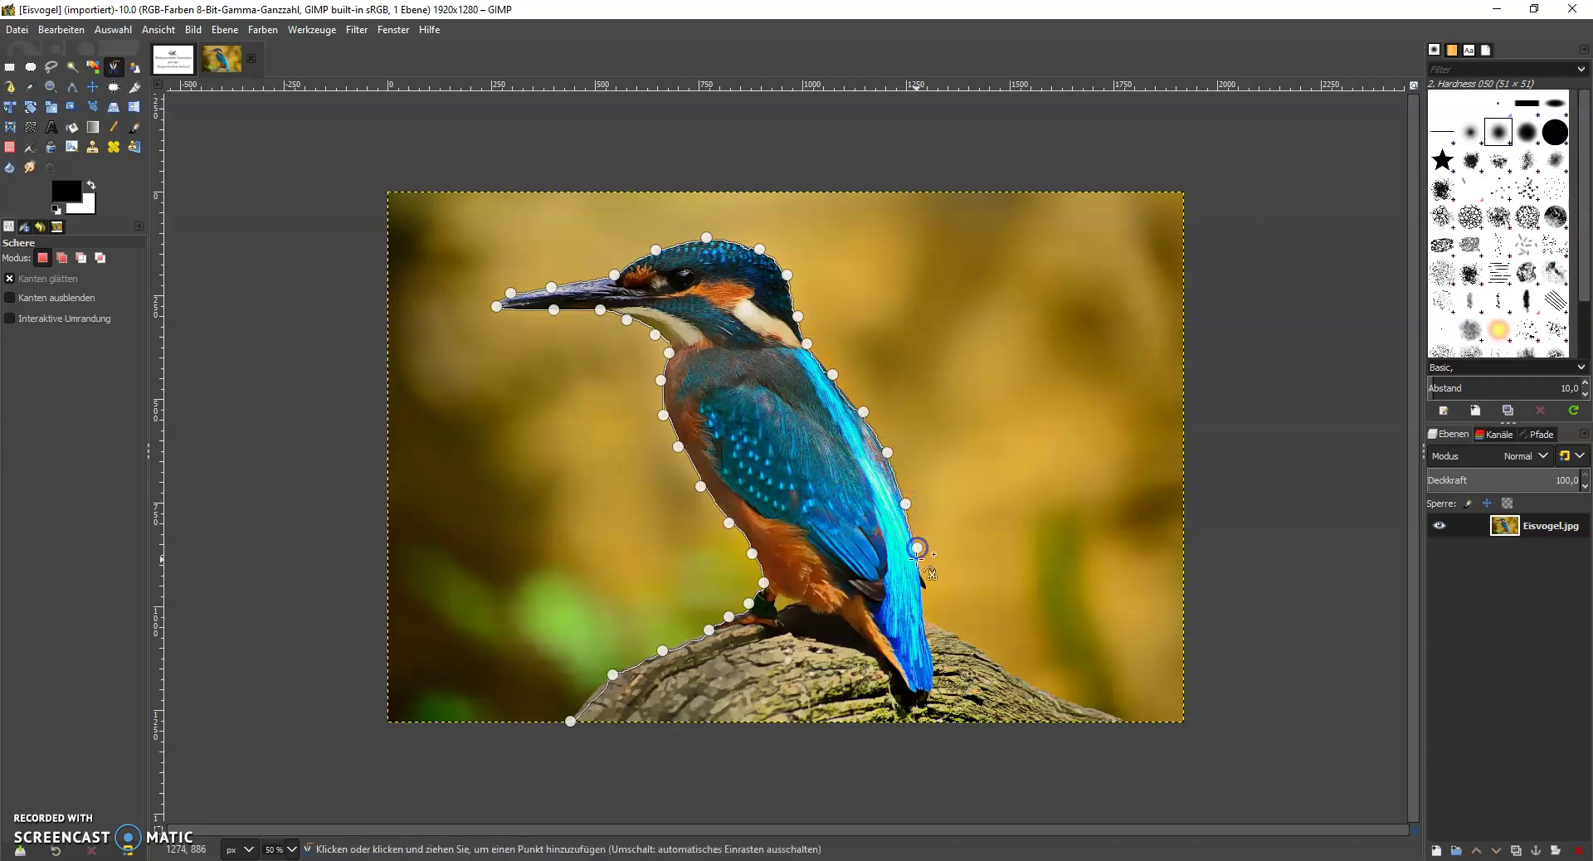
click(925, 577)
click(924, 596)
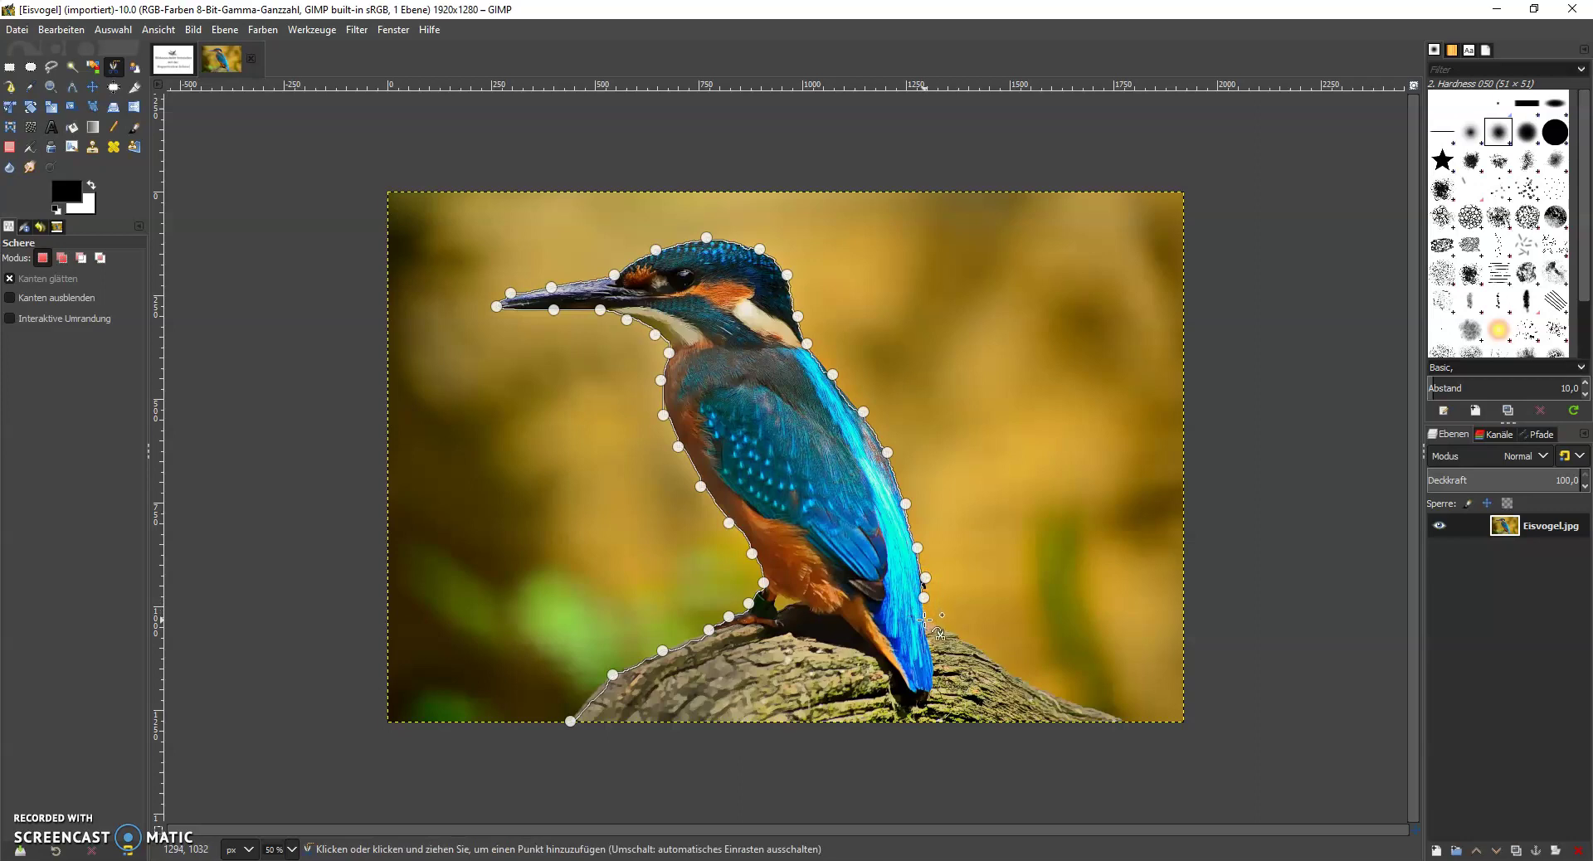
click(924, 619)
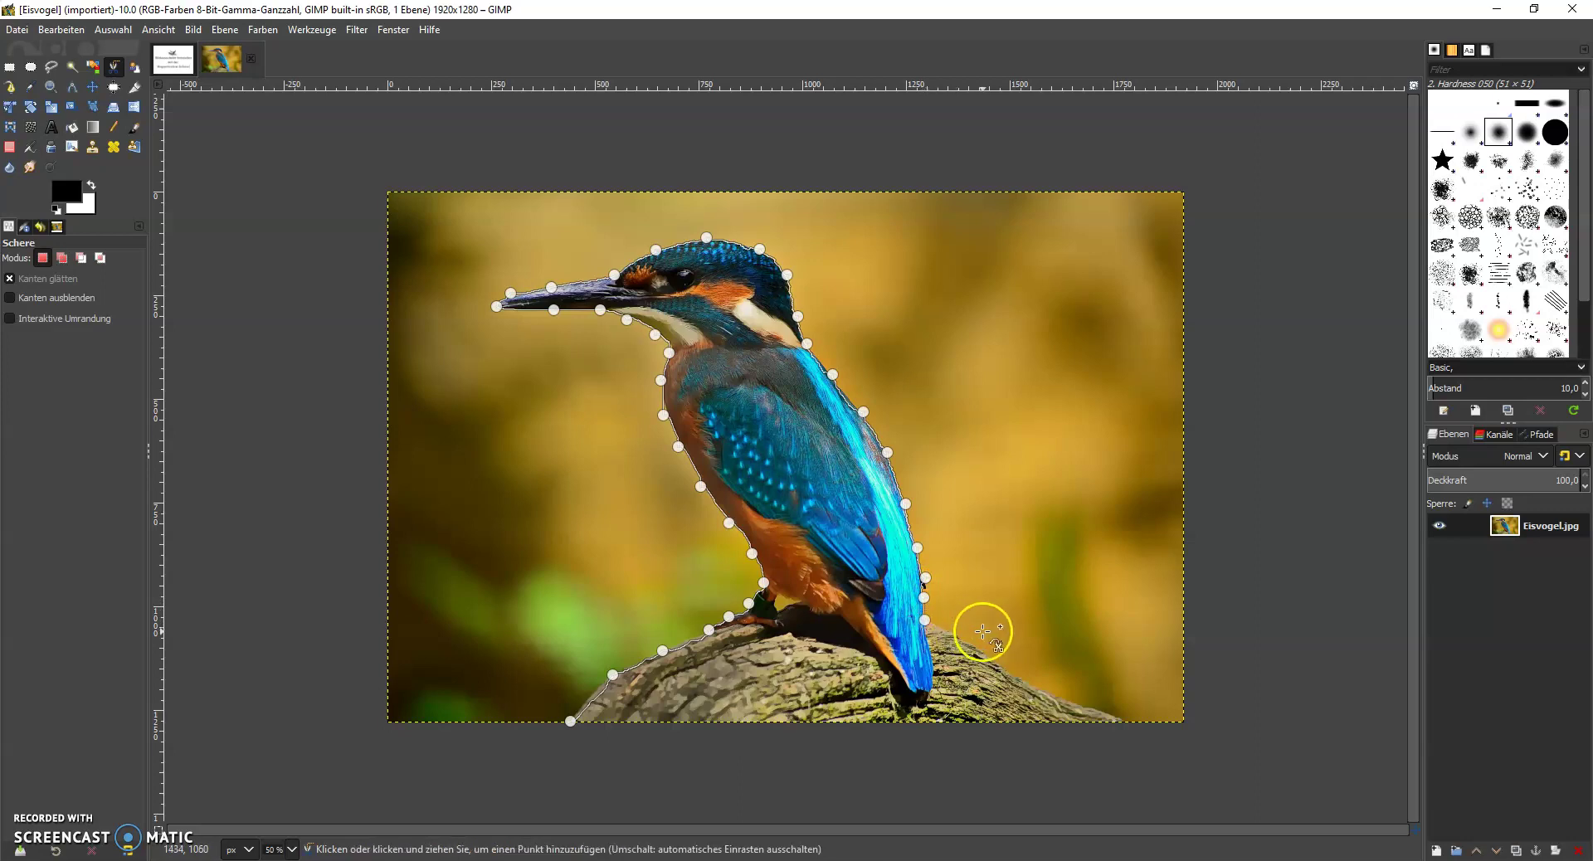
Step: Trace the log's right-hand slope to the image's lower edge, close the outline at its starting point and convert it into a selection
click(957, 639)
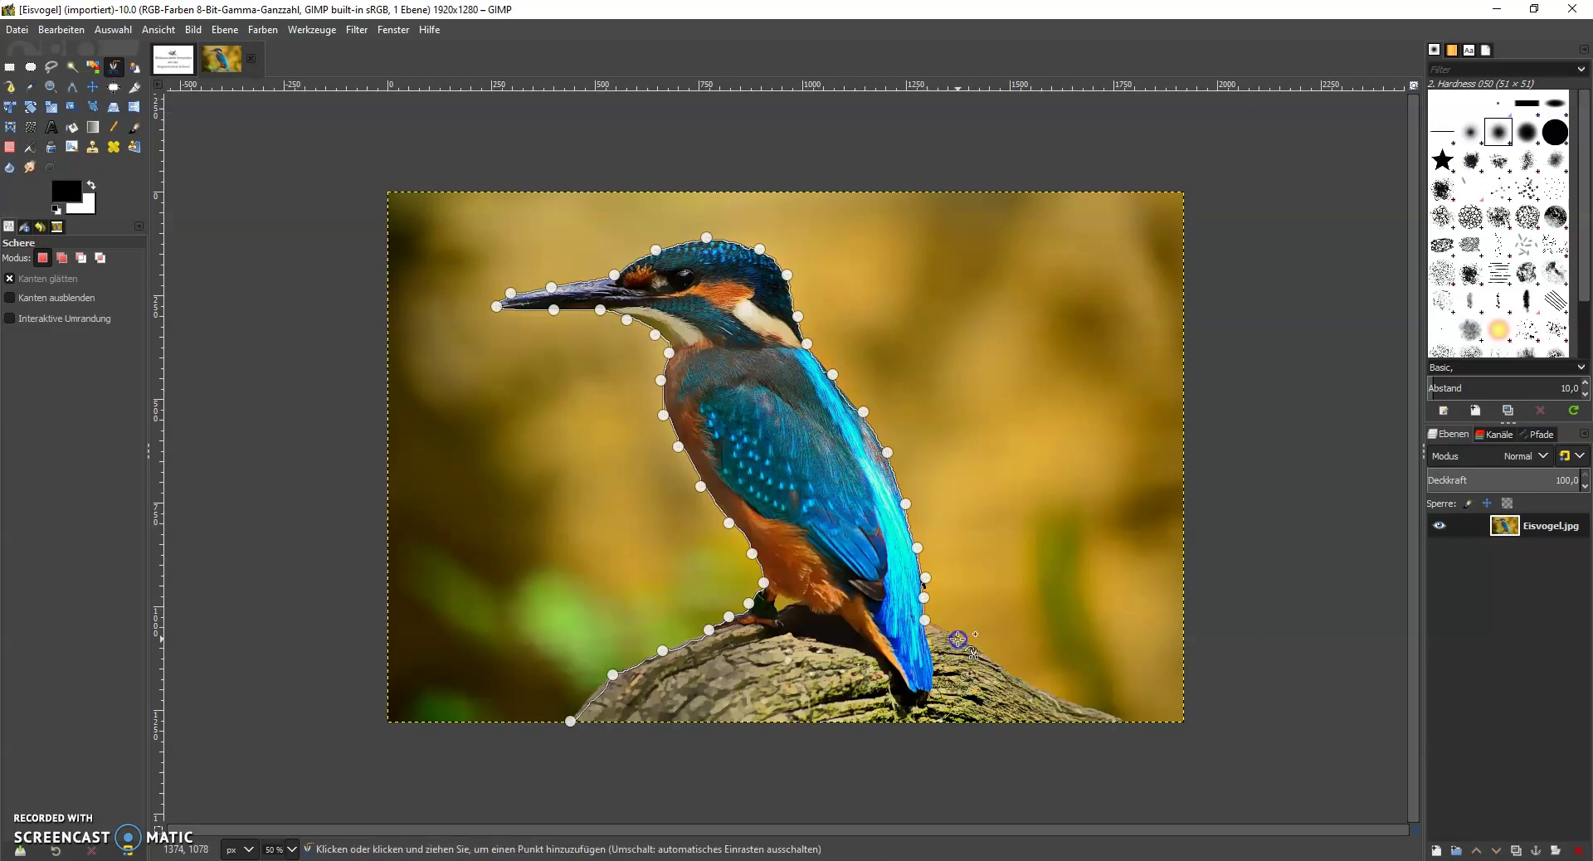
click(997, 665)
click(1043, 693)
click(1099, 712)
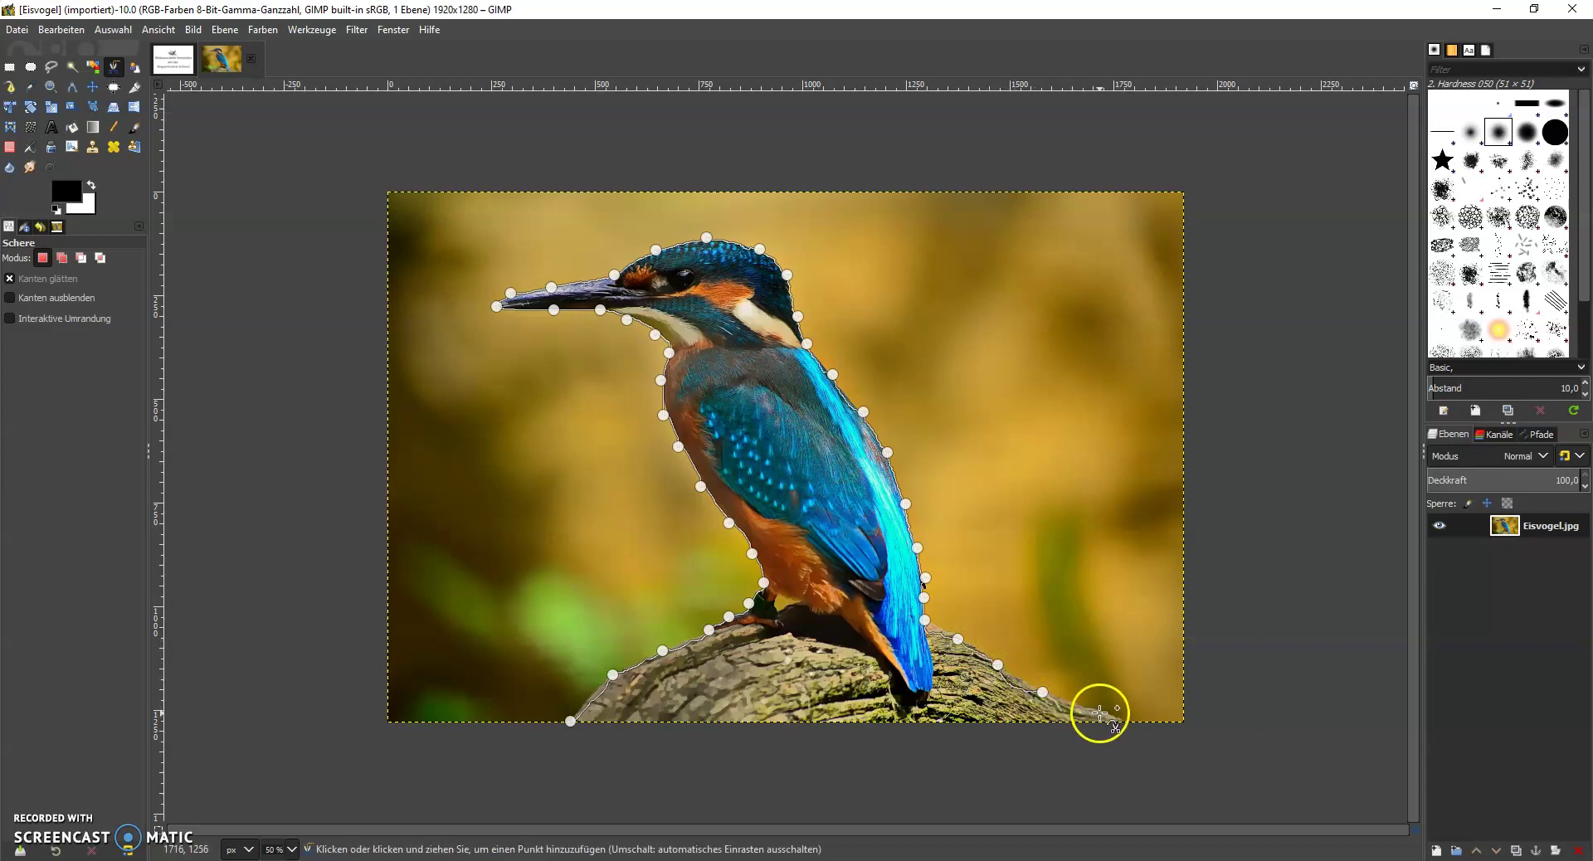
click(1121, 720)
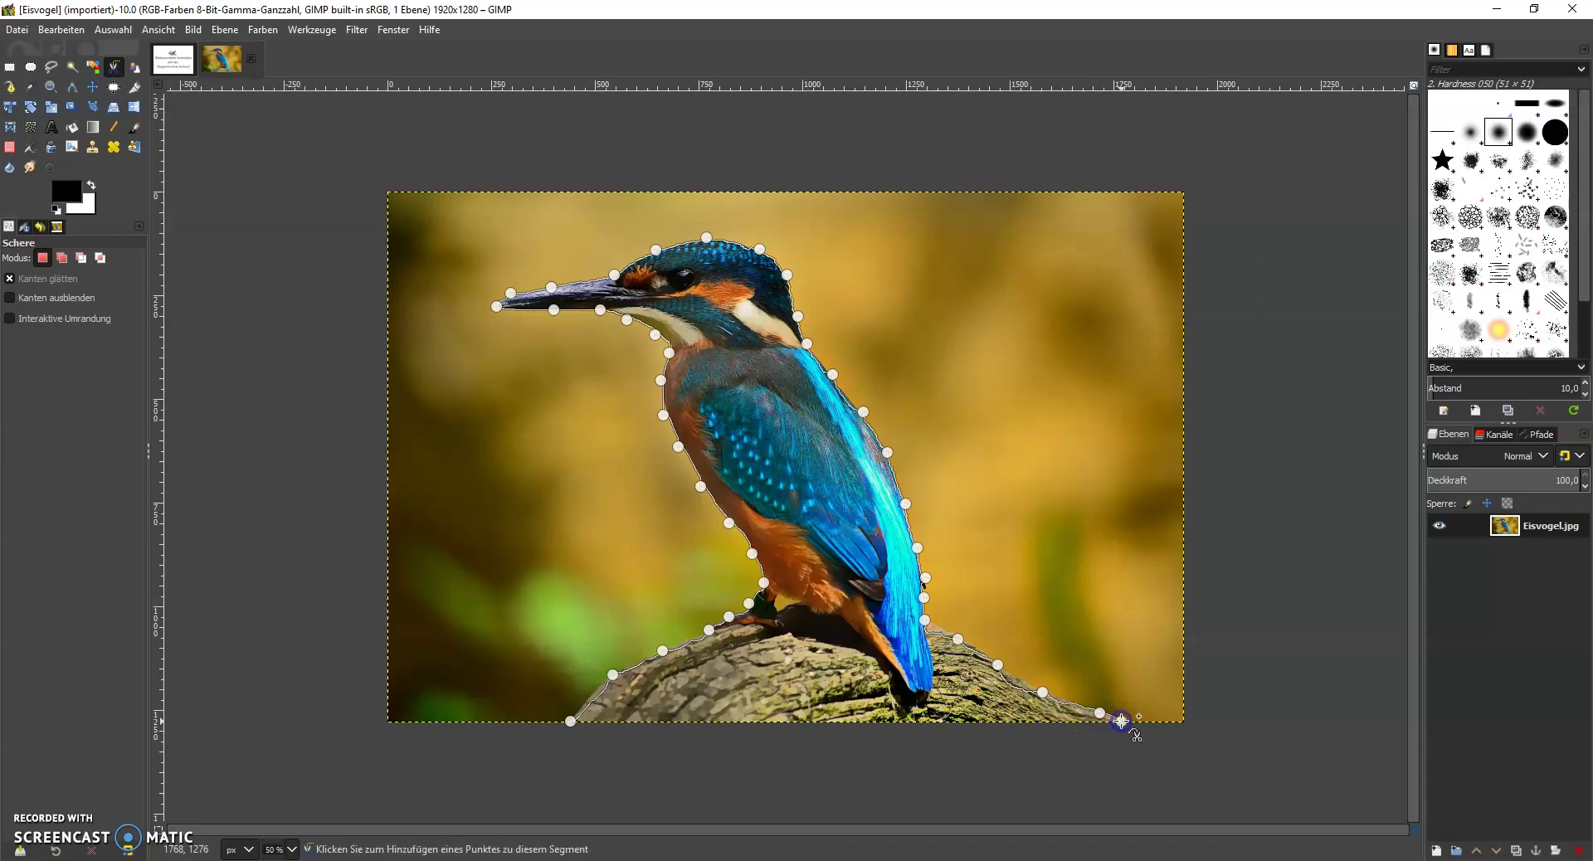
click(570, 721)
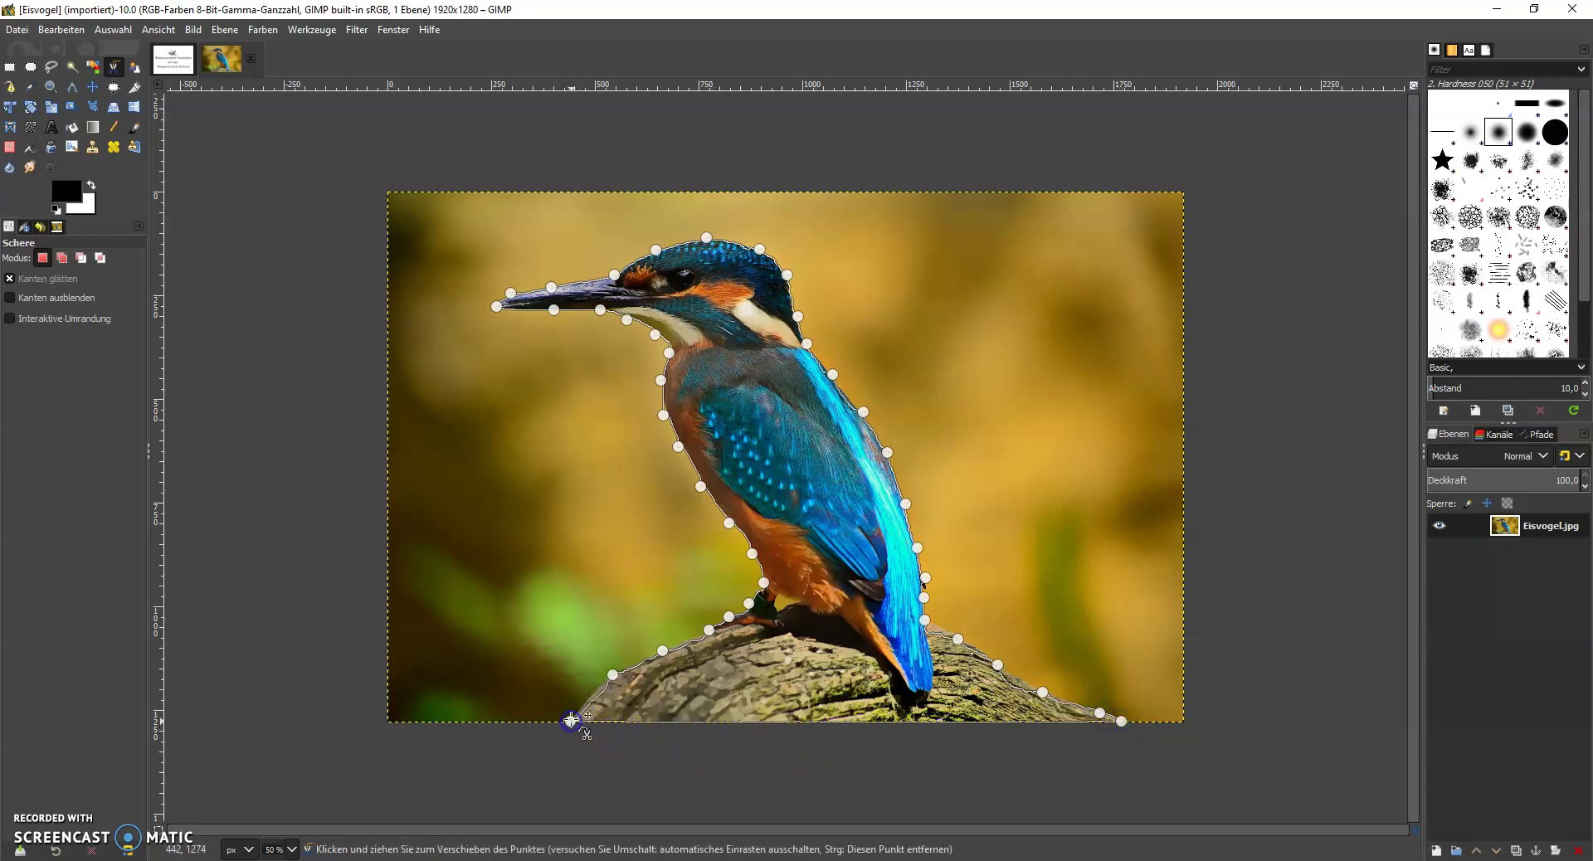
click(636, 694)
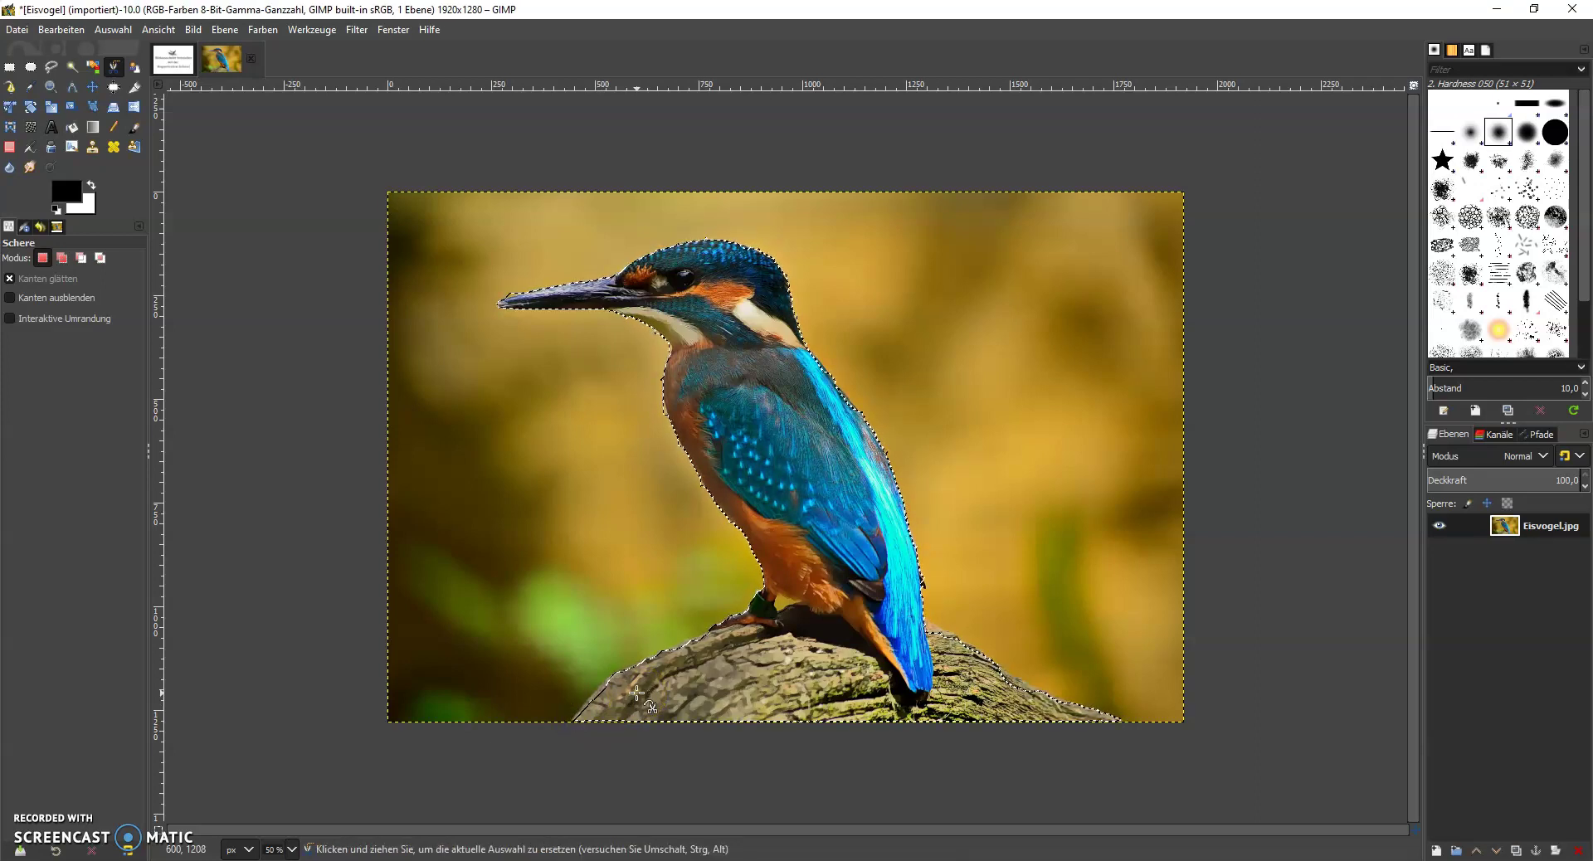
Step: Using Free Select in subtract mode, remove the excess background strip above the beak from the selection
drag(861, 647, 950, 621)
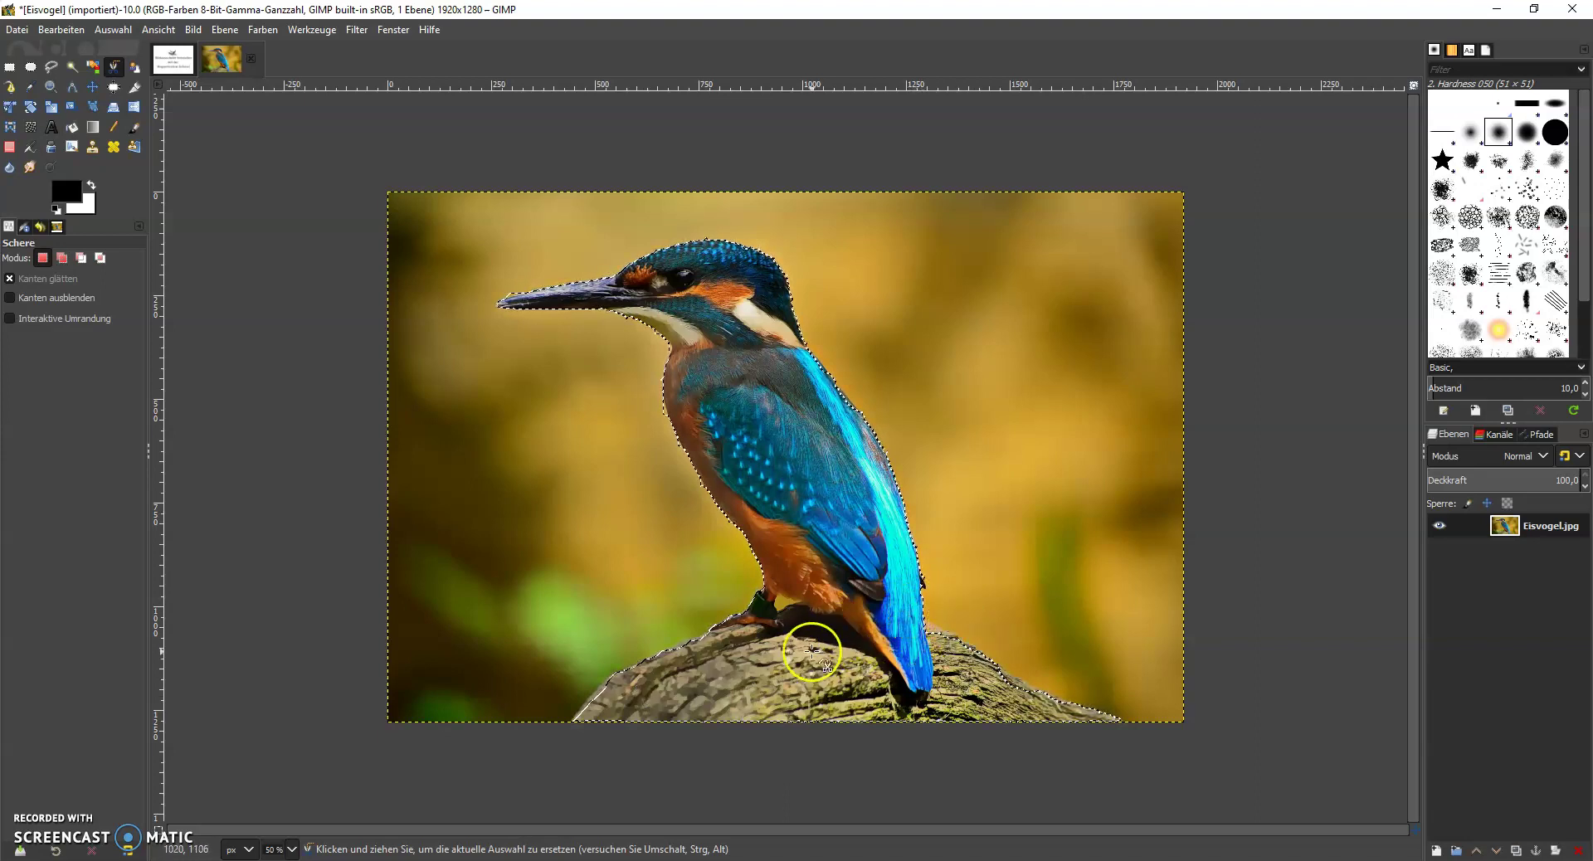
click(292, 851)
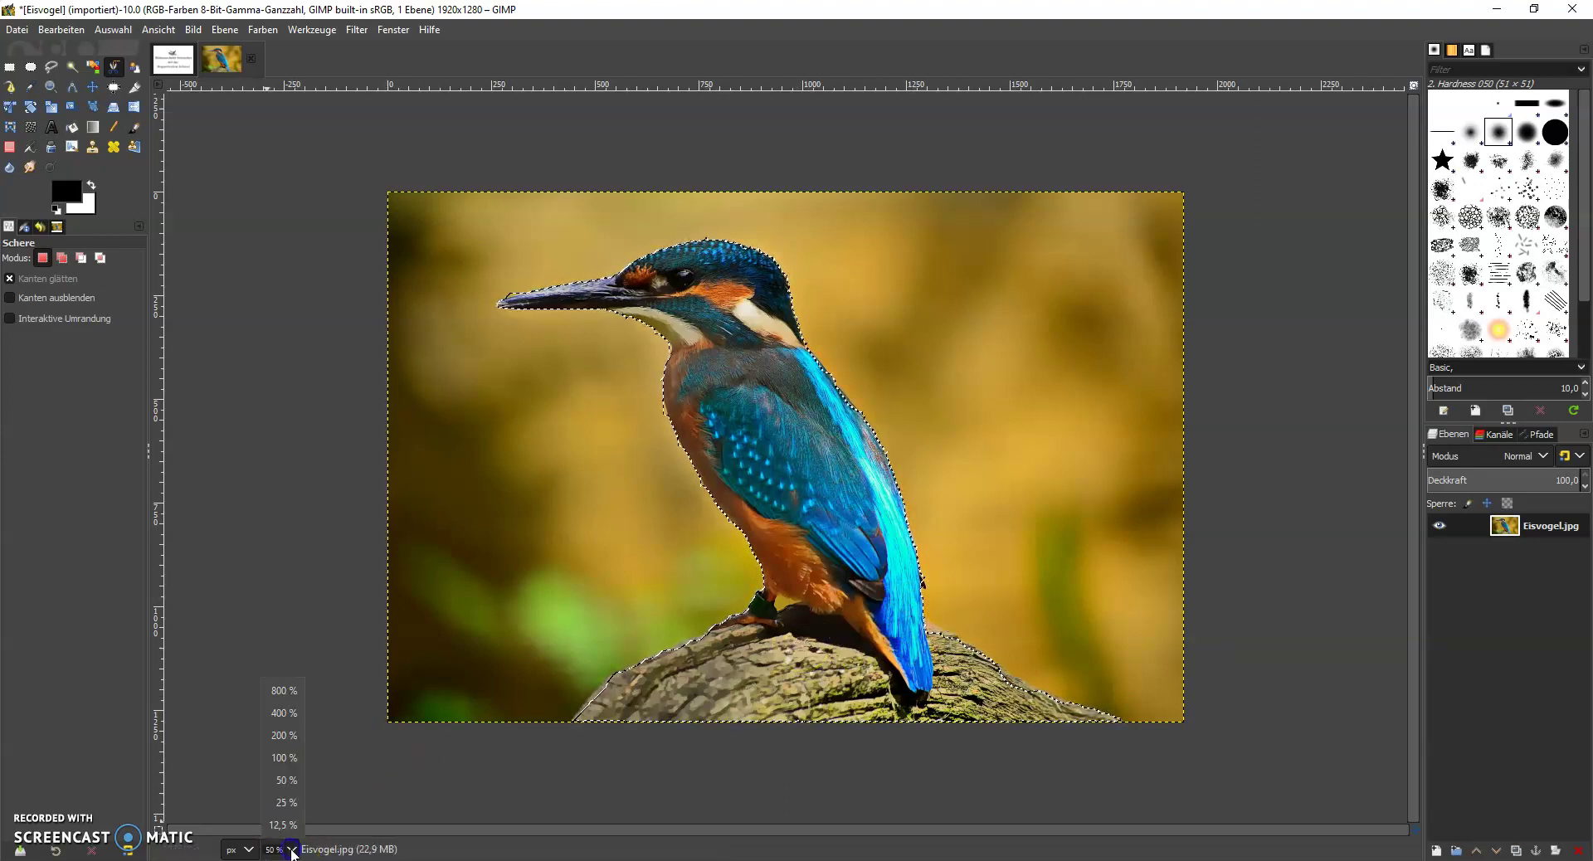
click(286, 758)
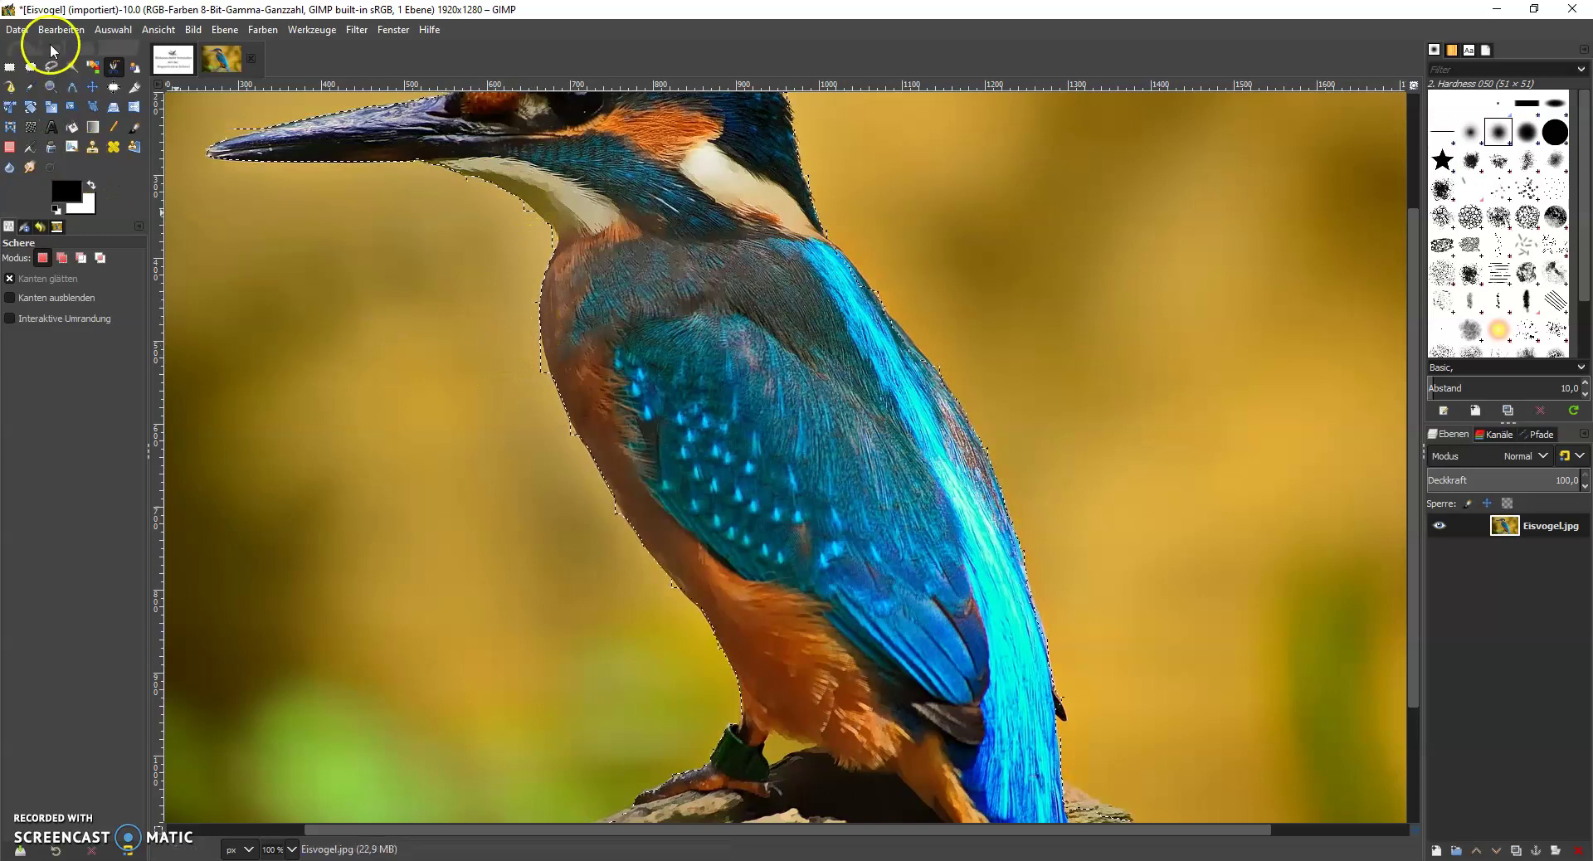
click(52, 72)
key(ctrl)
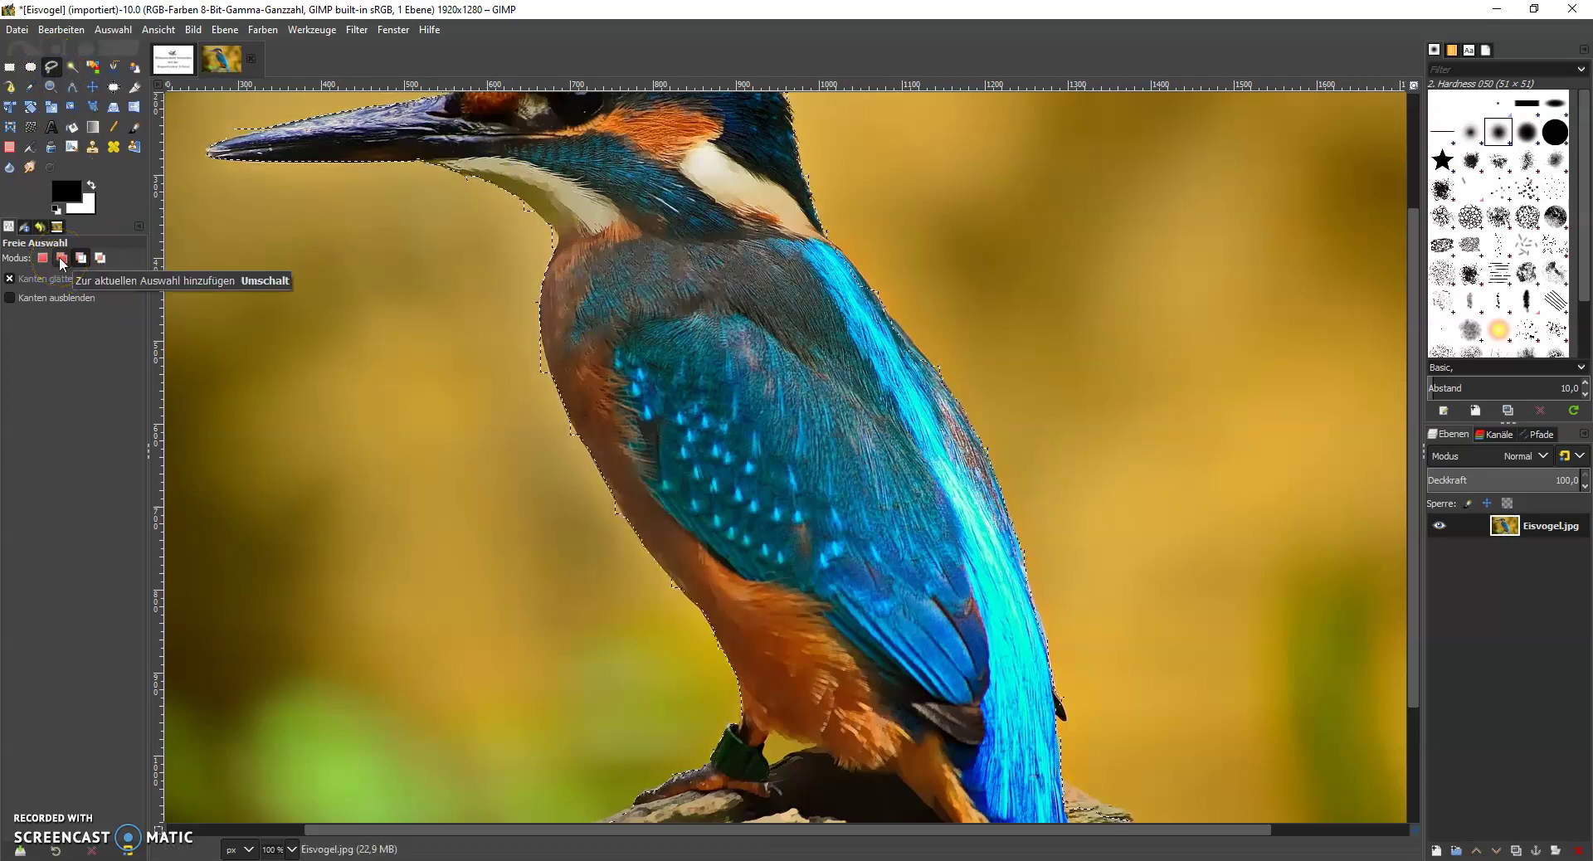
click(83, 258)
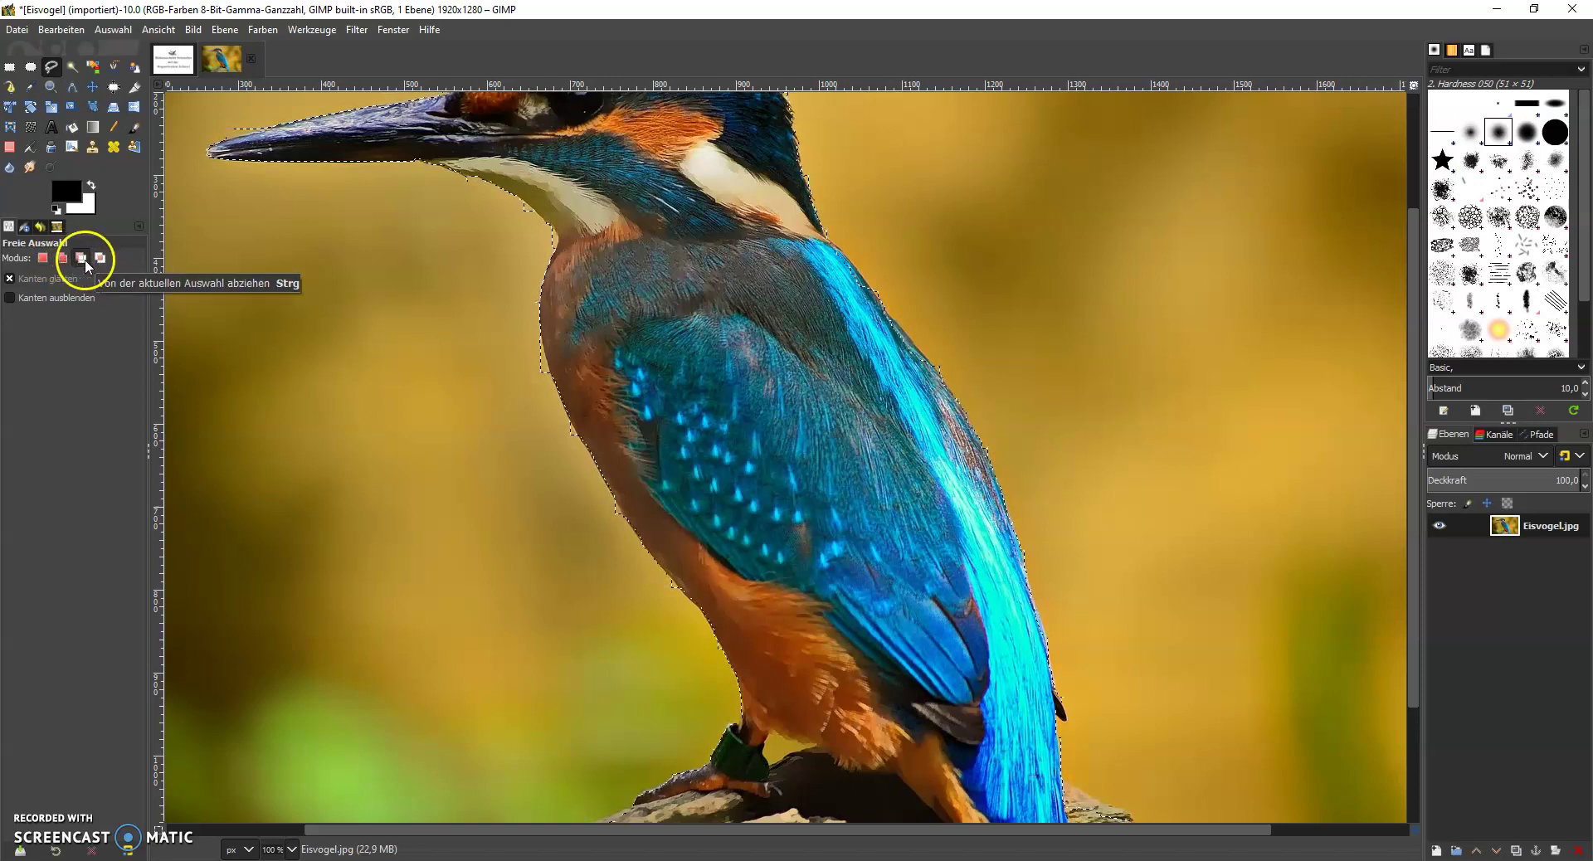
click(12, 234)
click(348, 285)
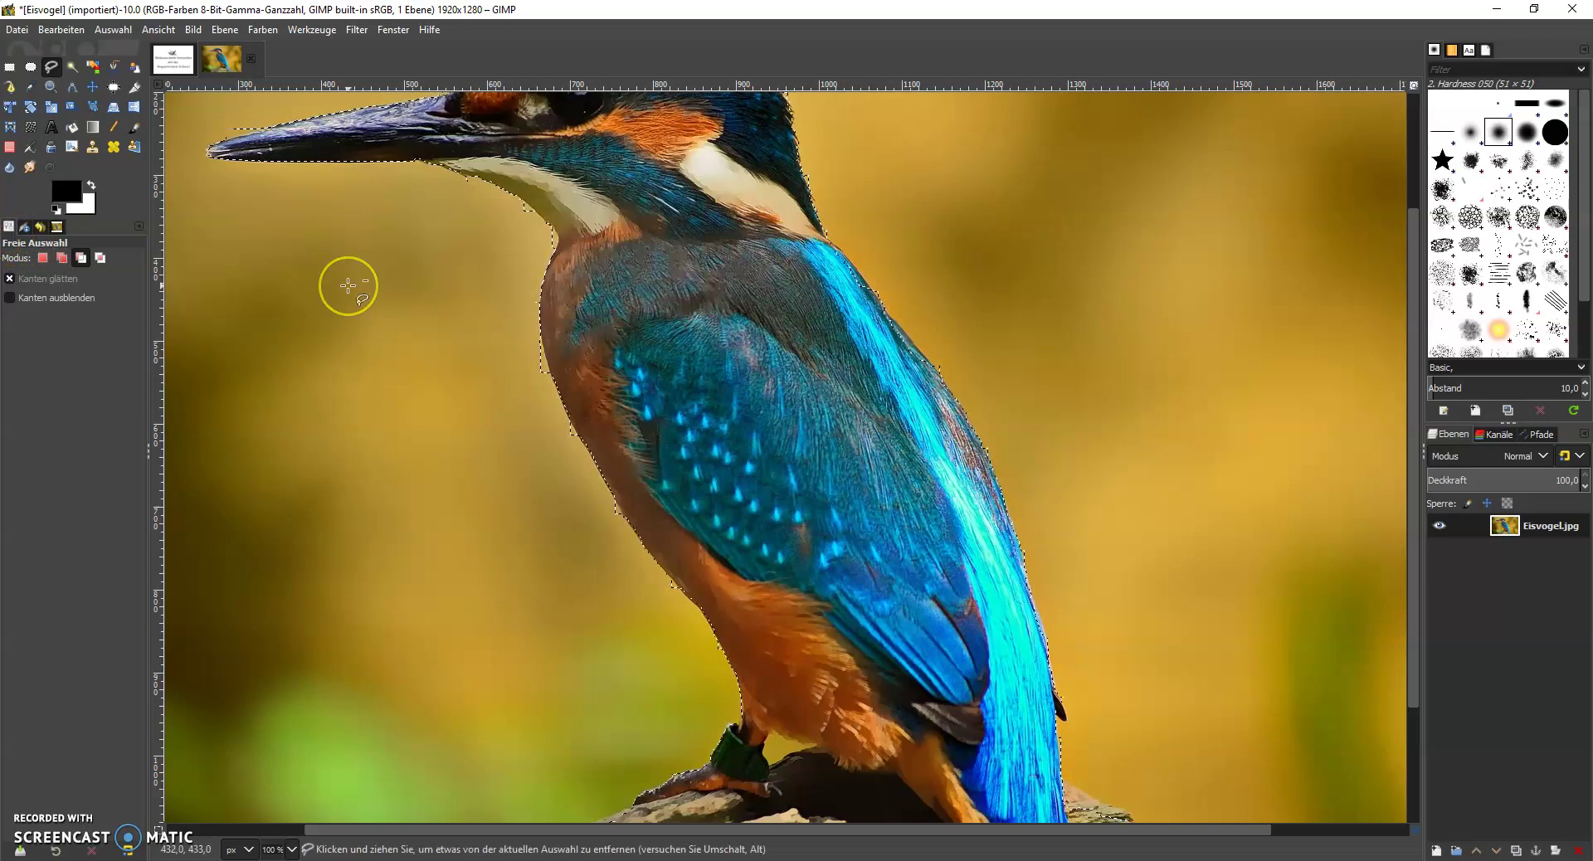
click(111, 263)
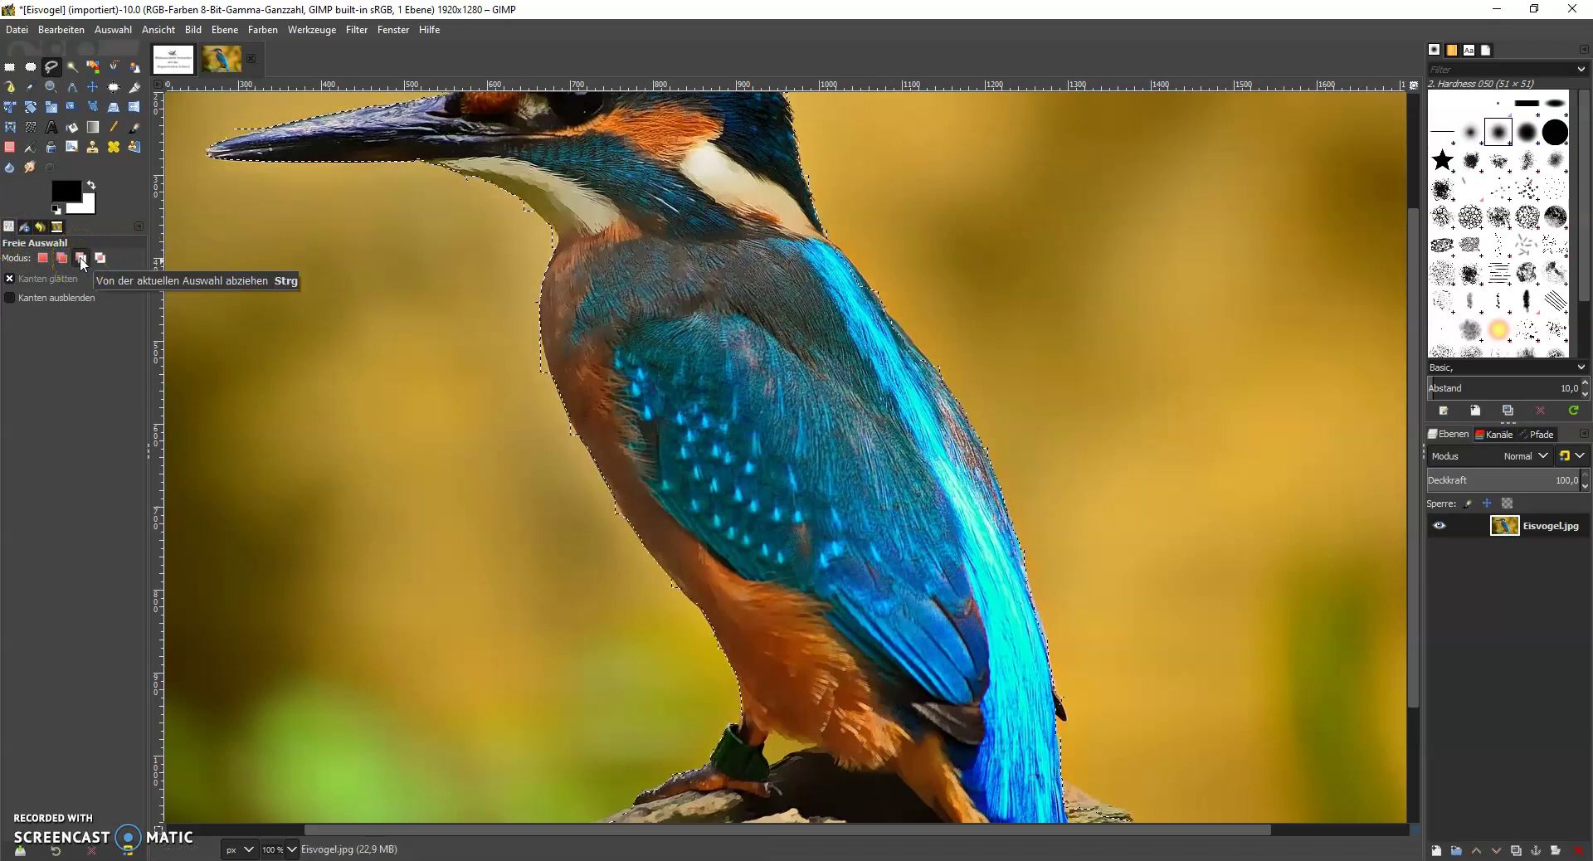
click(241, 155)
click(297, 108)
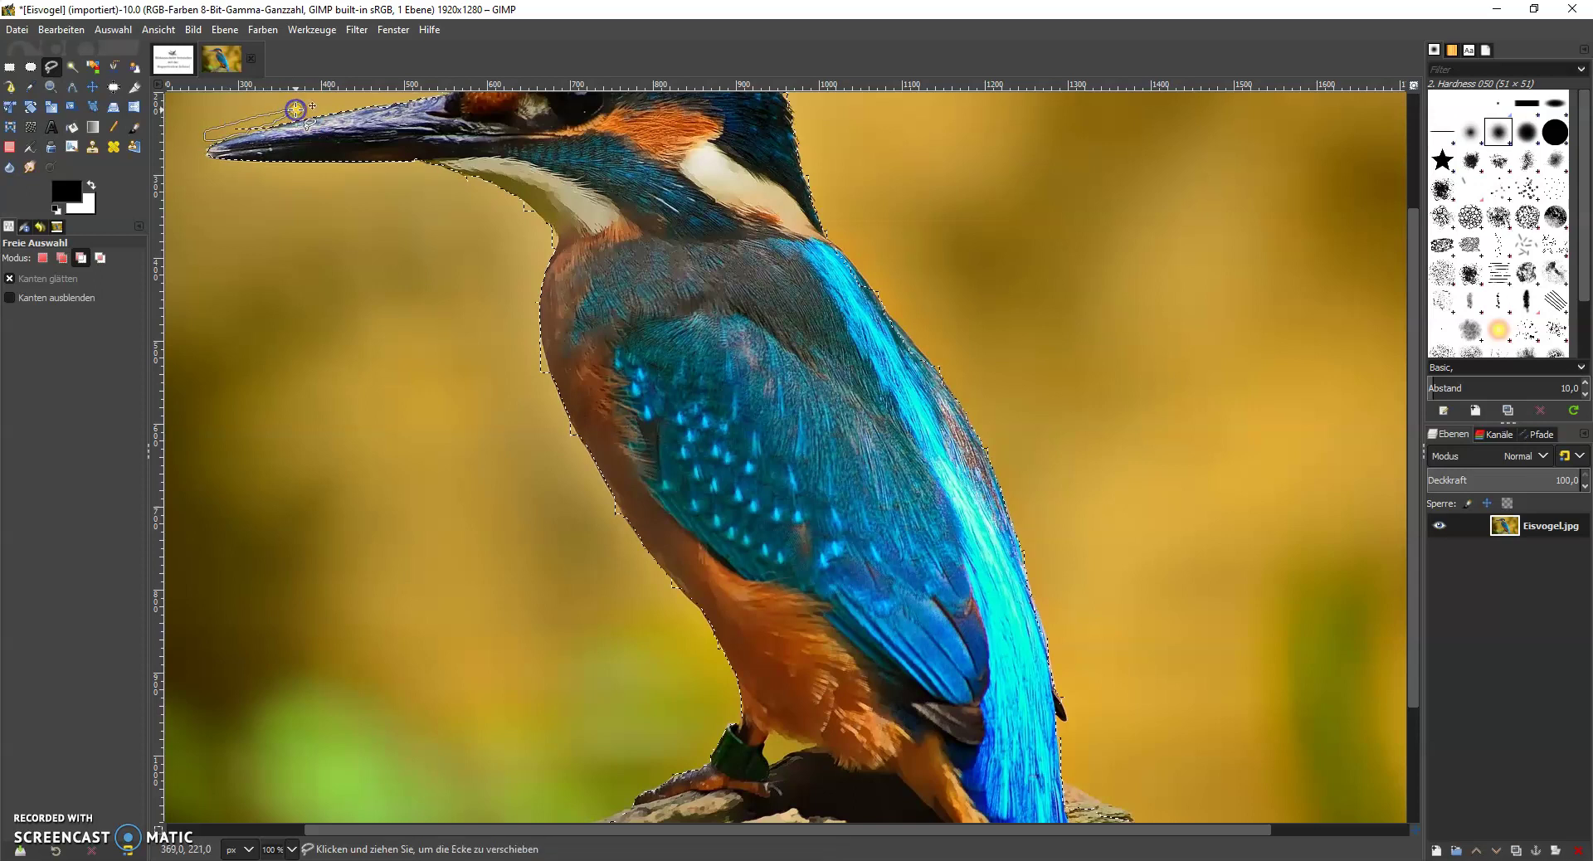
key(Return)
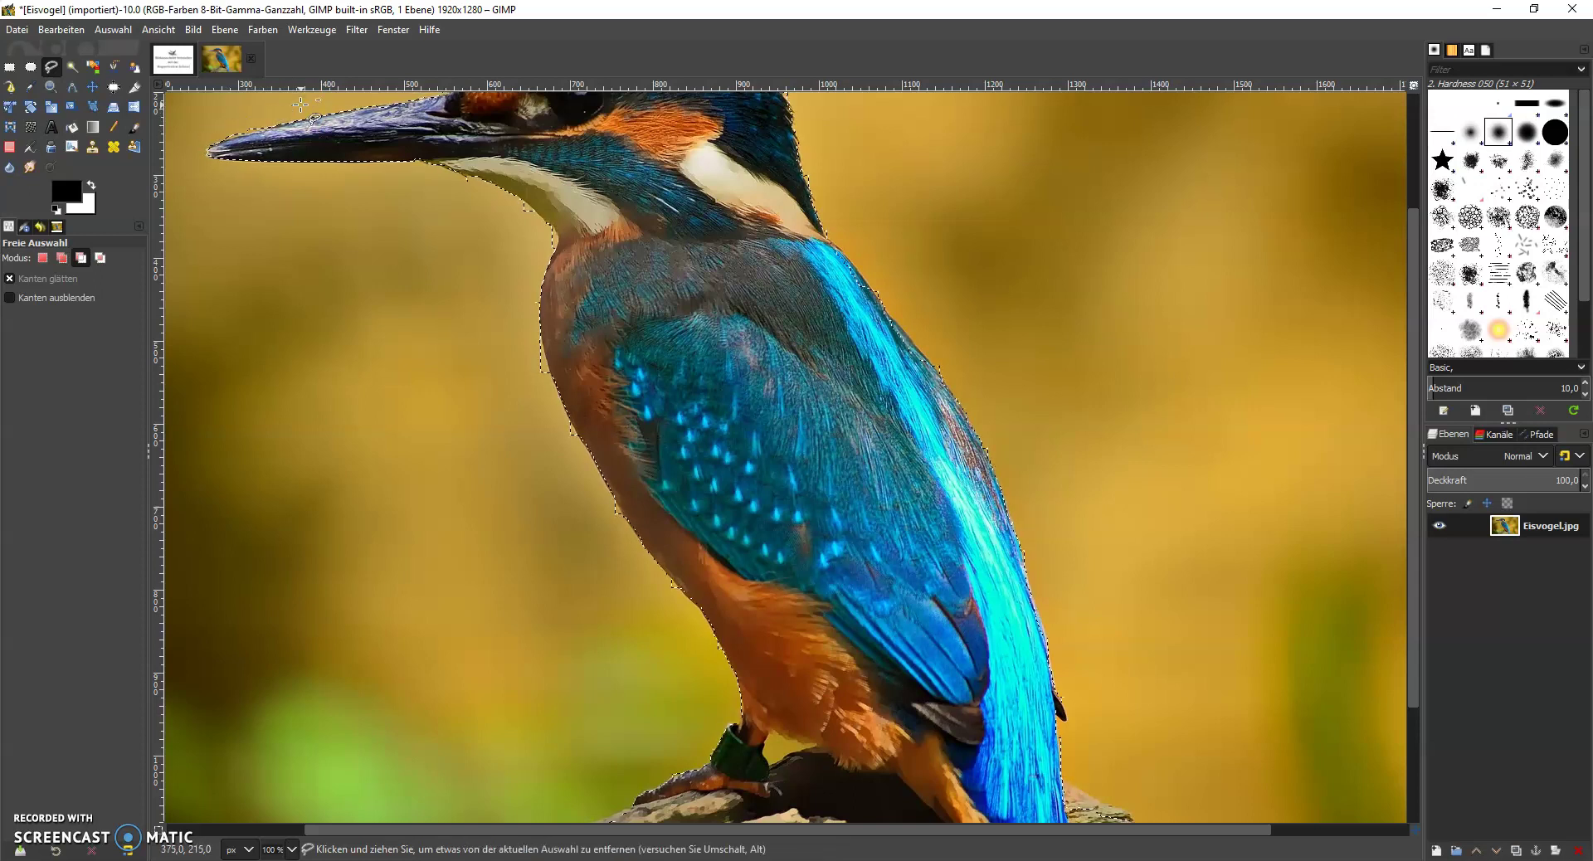
Step: Subtract the excess background below the throat from the selection with a freehand outline
click(516, 197)
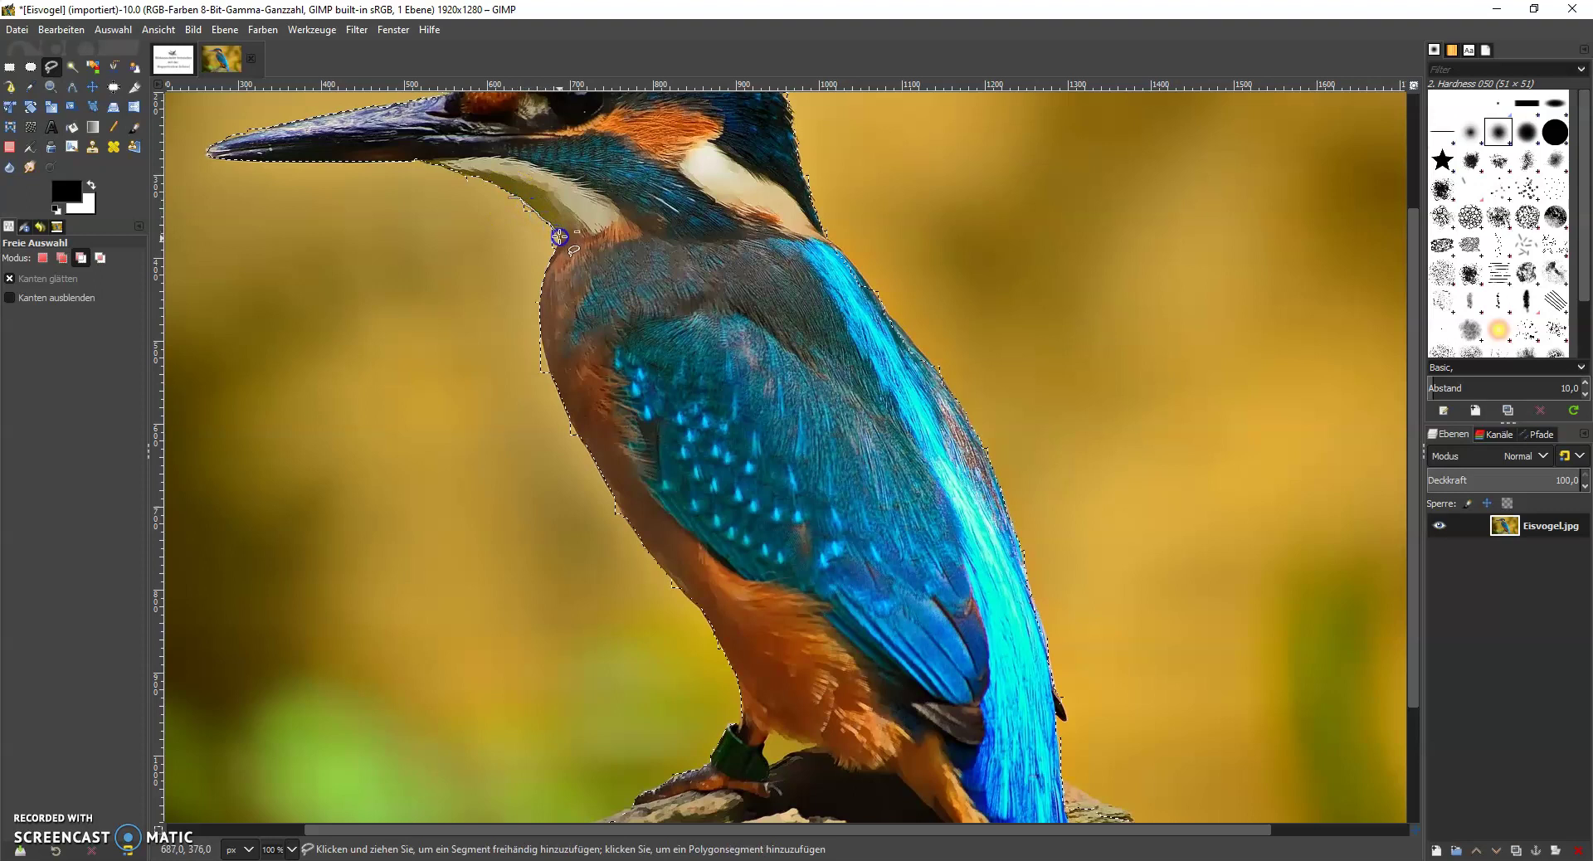
mouse_move(548, 260)
mouse_down()
mouse_move(509, 249)
mouse_move(506, 201)
mouse_up()
key(Return)
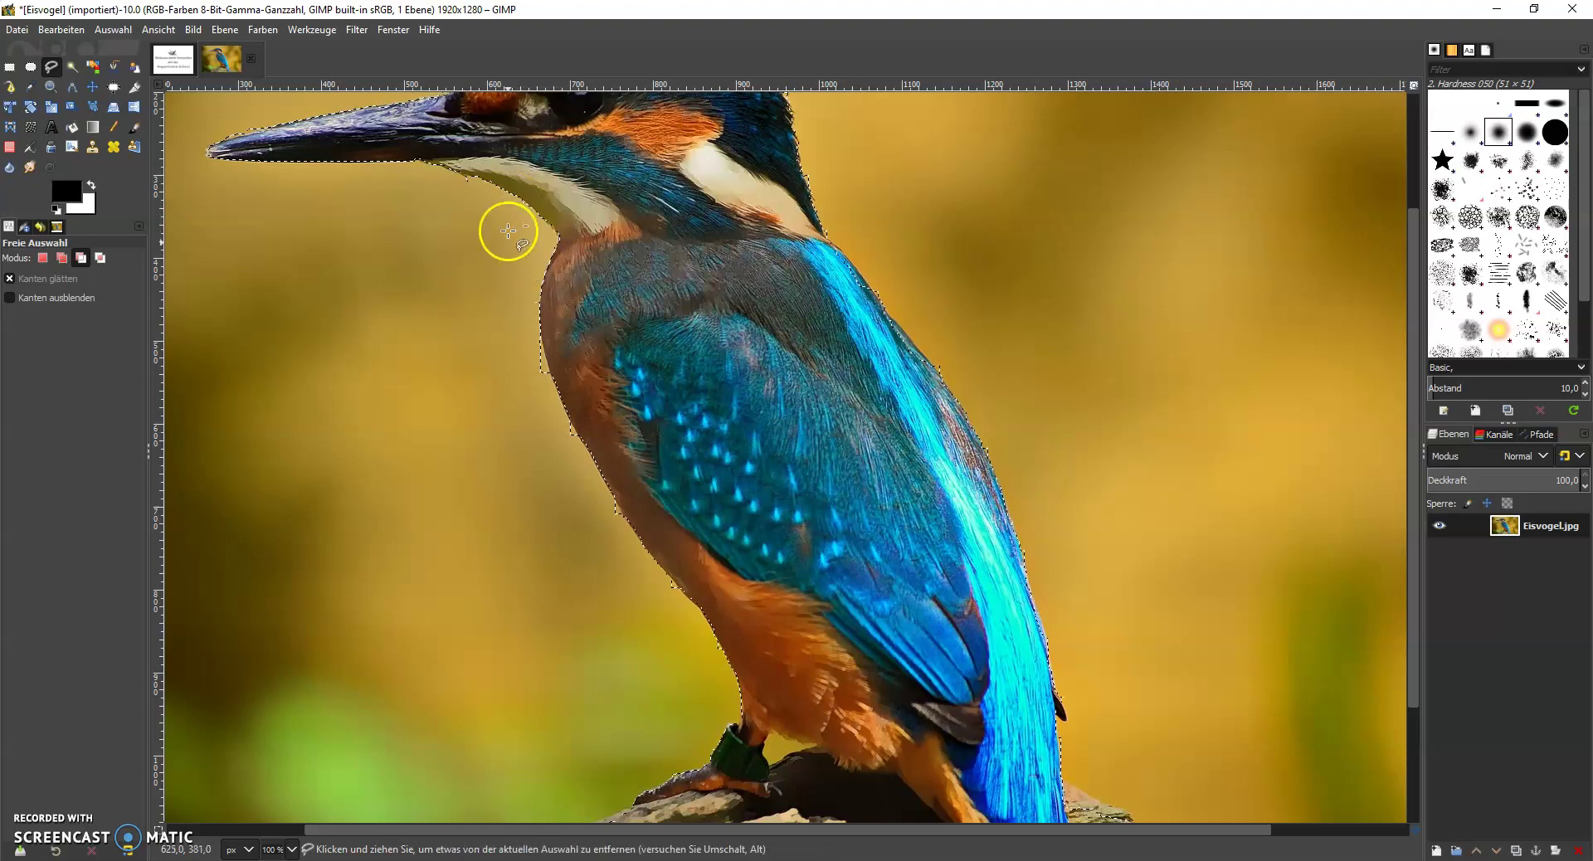
Step: Subtract the background sliver along the bird's upper breast from the selection
mouse_move(498, 356)
mouse_down()
mouse_move(515, 313)
mouse_move(529, 328)
mouse_up()
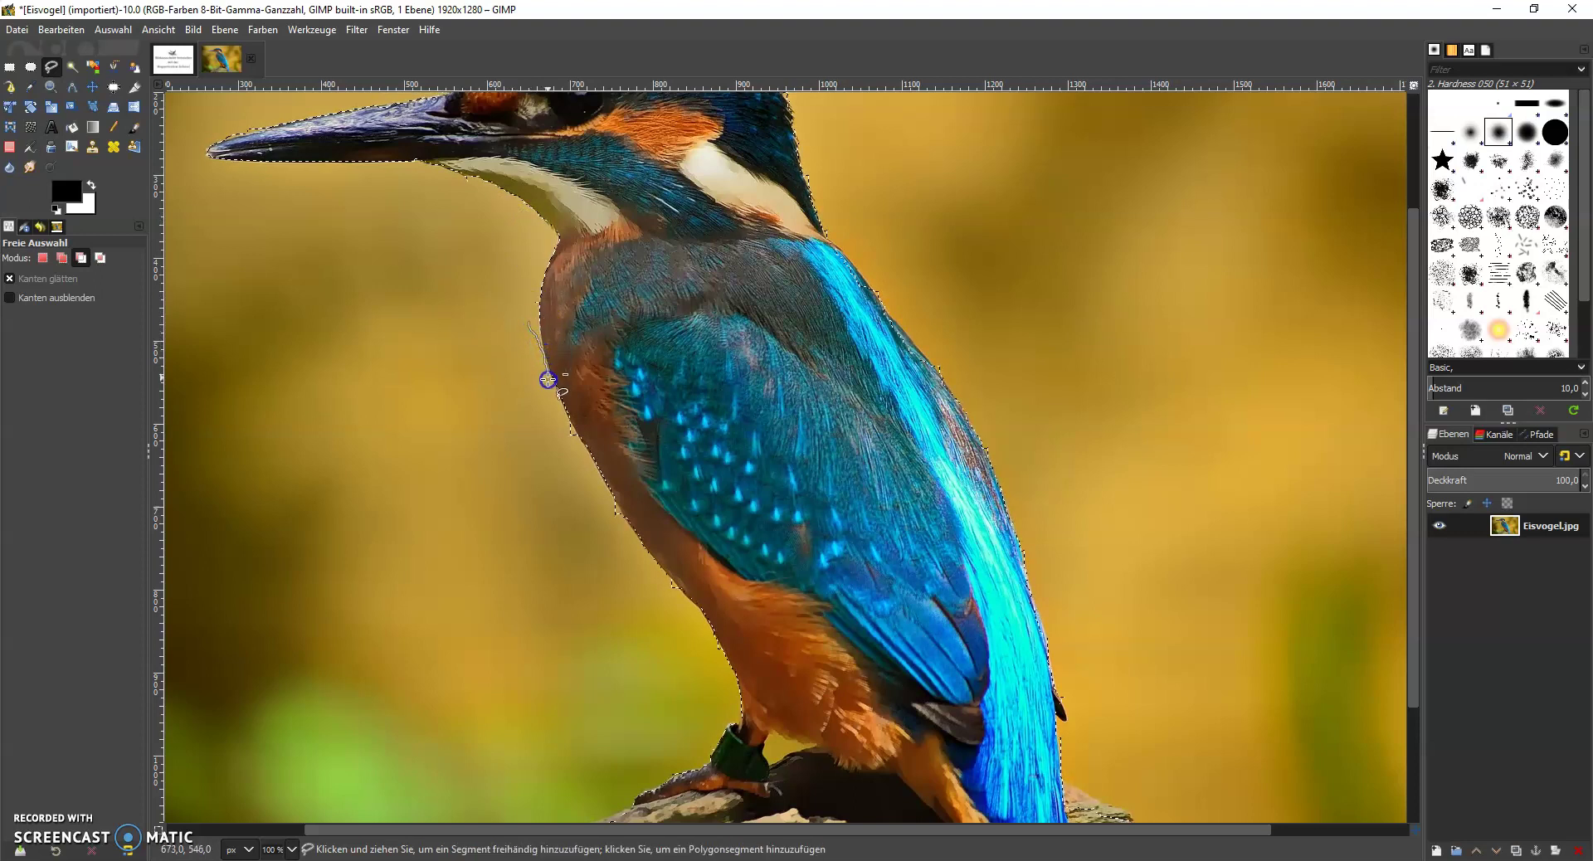
mouse_move(579, 438)
mouse_down()
mouse_move(621, 510)
mouse_move(635, 566)
mouse_move(681, 588)
mouse_move(672, 626)
mouse_move(566, 588)
mouse_move(503, 428)
mouse_move(530, 322)
mouse_up()
key(Return)
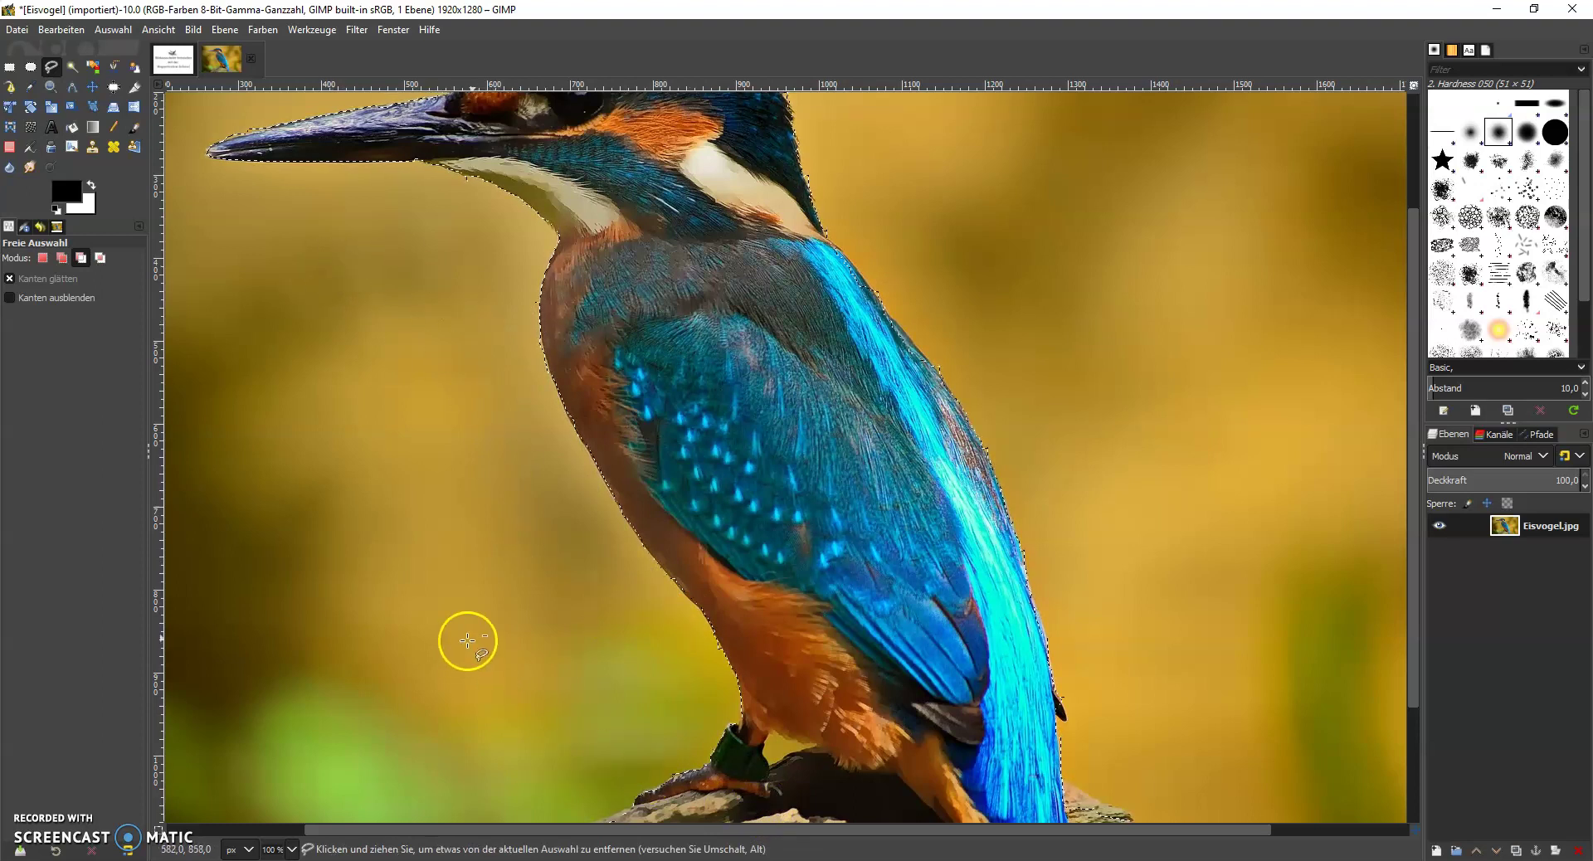
Step: Switch Free Select to add mode and add the missing strip along the log's left upper edge to the selection
scroll(466, 646, down, 4)
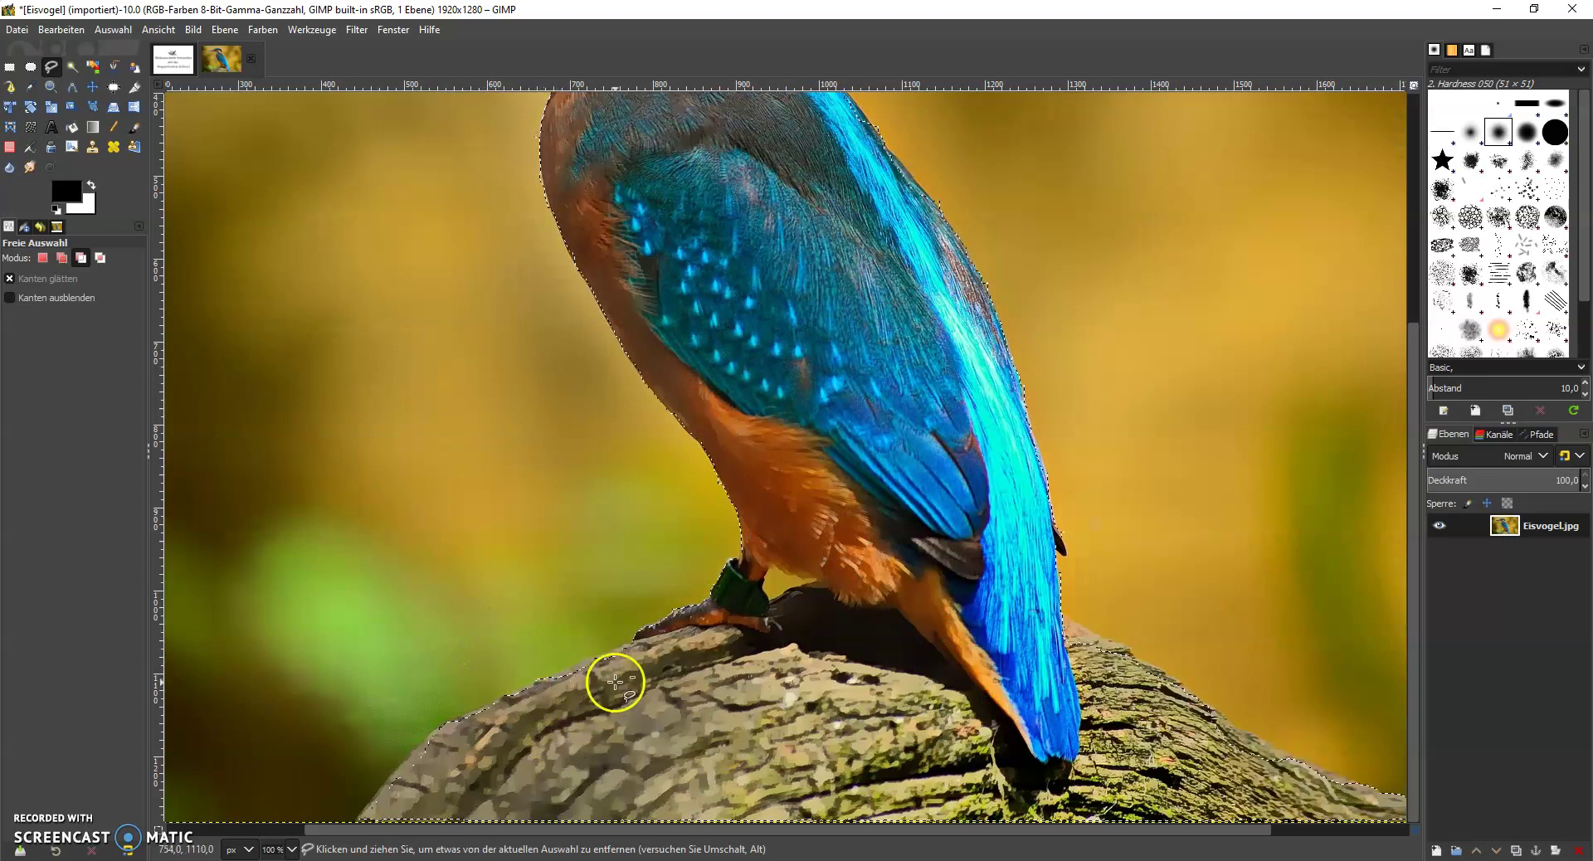
click(60, 257)
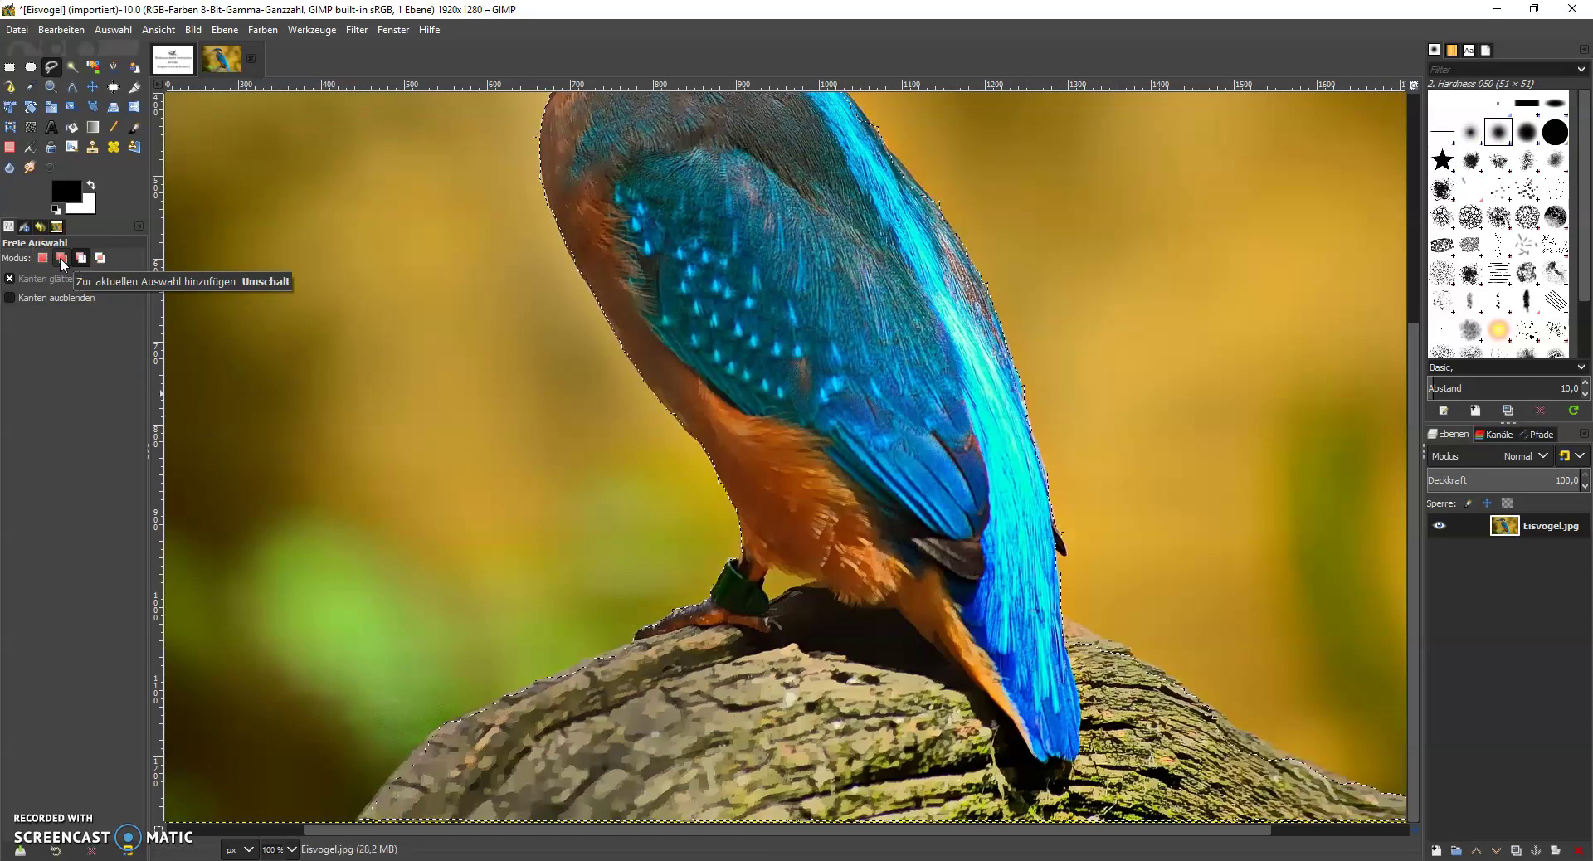
click(62, 259)
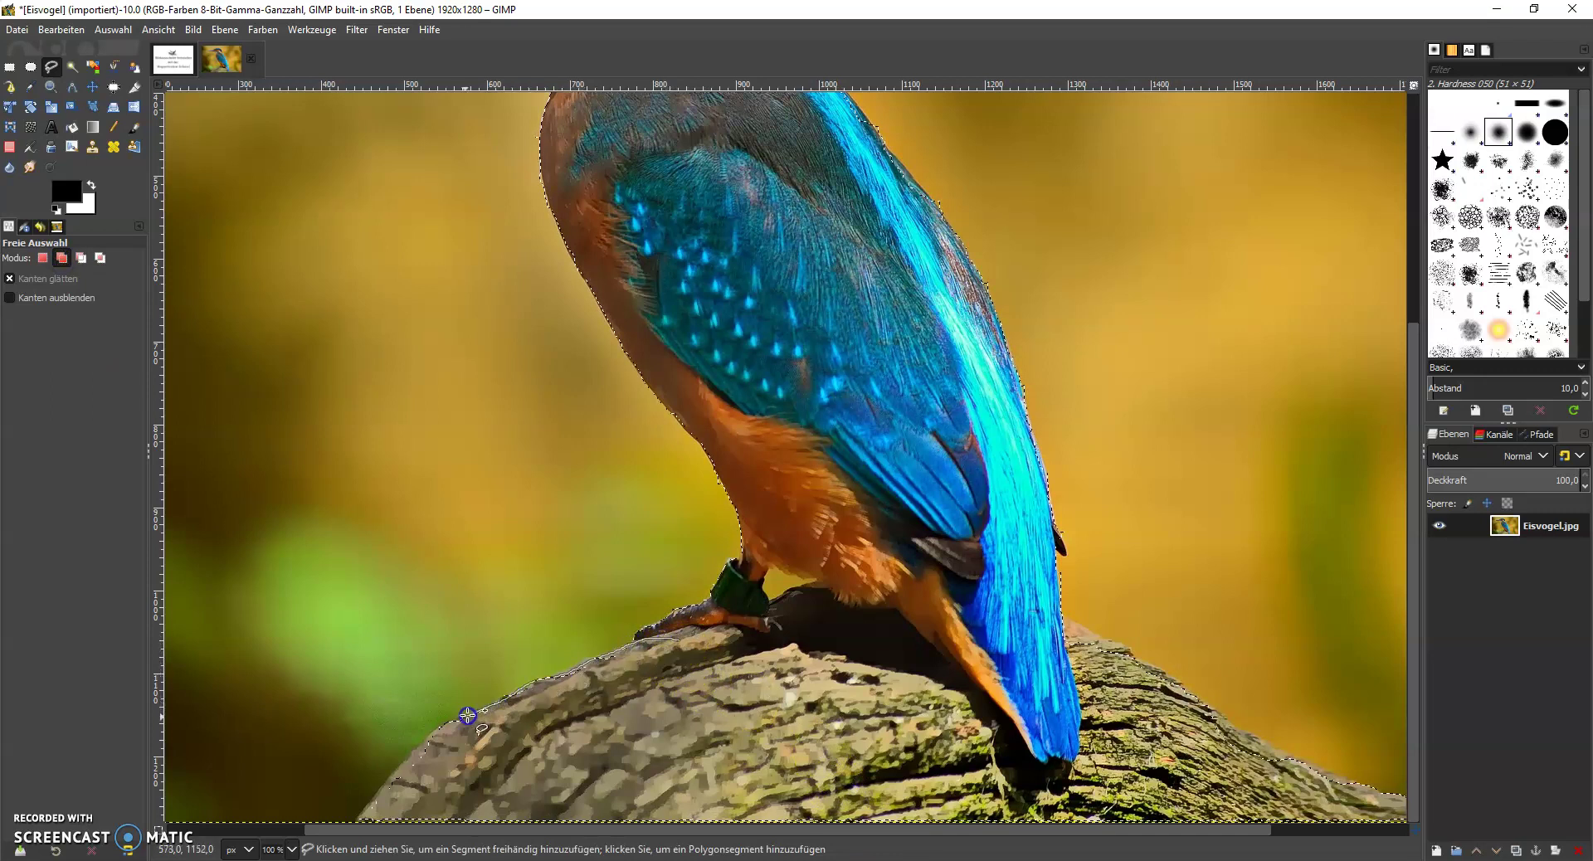
mouse_move(412, 754)
mouse_down()
mouse_move(358, 821)
mouse_move(557, 759)
mouse_move(608, 693)
mouse_move(676, 641)
mouse_up()
key(Return)
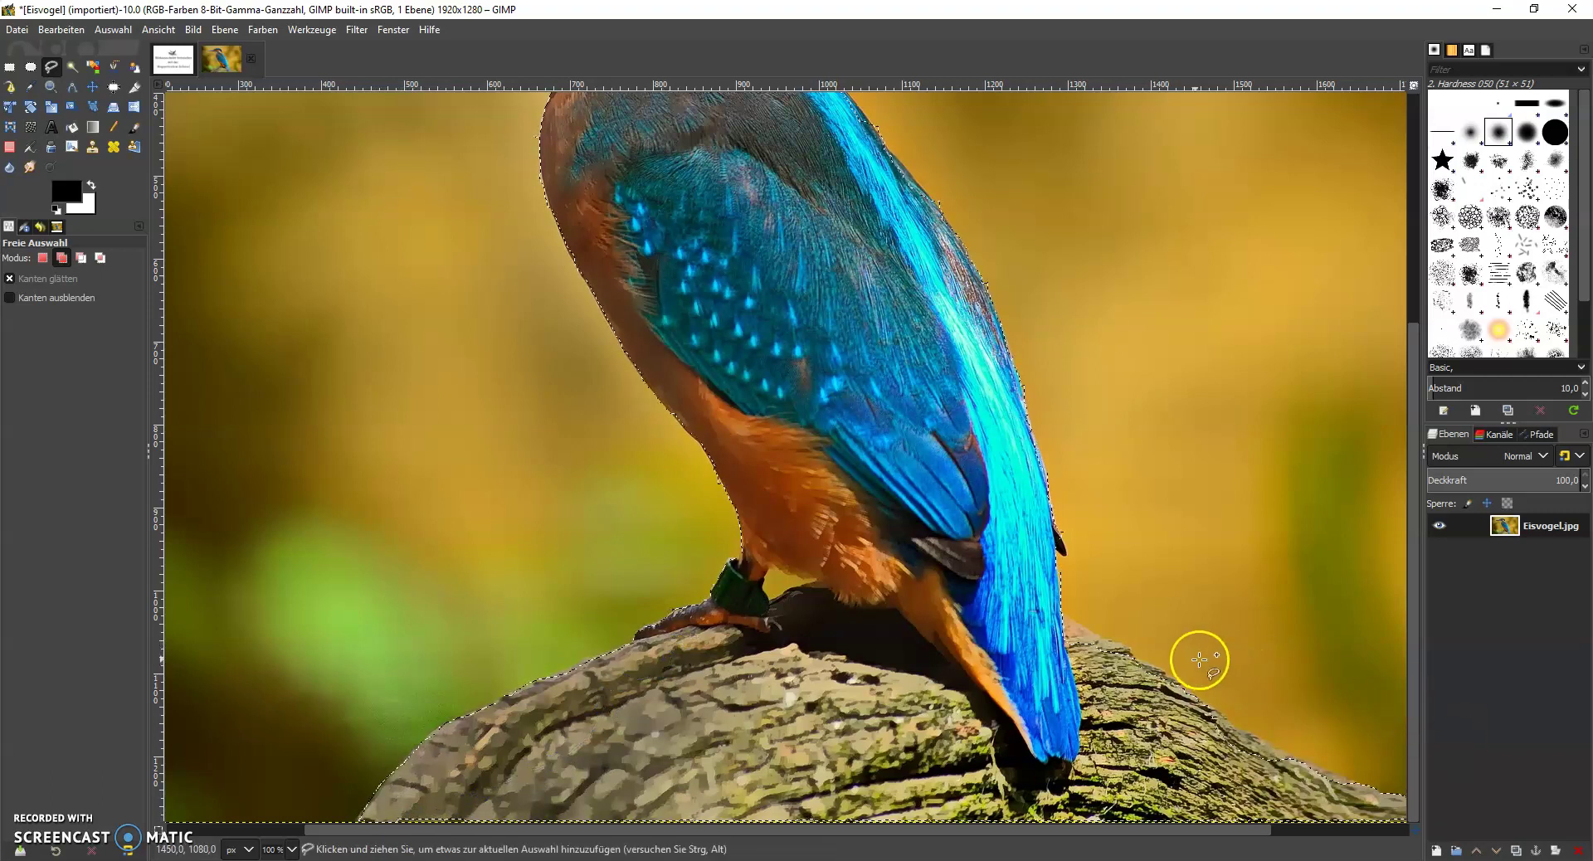
Step: Add the missing area beside the tail feathers and along the log's right slope to the selection with a freehand outline
mouse_move(1047, 609)
mouse_down()
mouse_move(1376, 796)
mouse_move(1343, 808)
mouse_move(1140, 747)
mouse_up()
drag(1046, 609, 1046, 609)
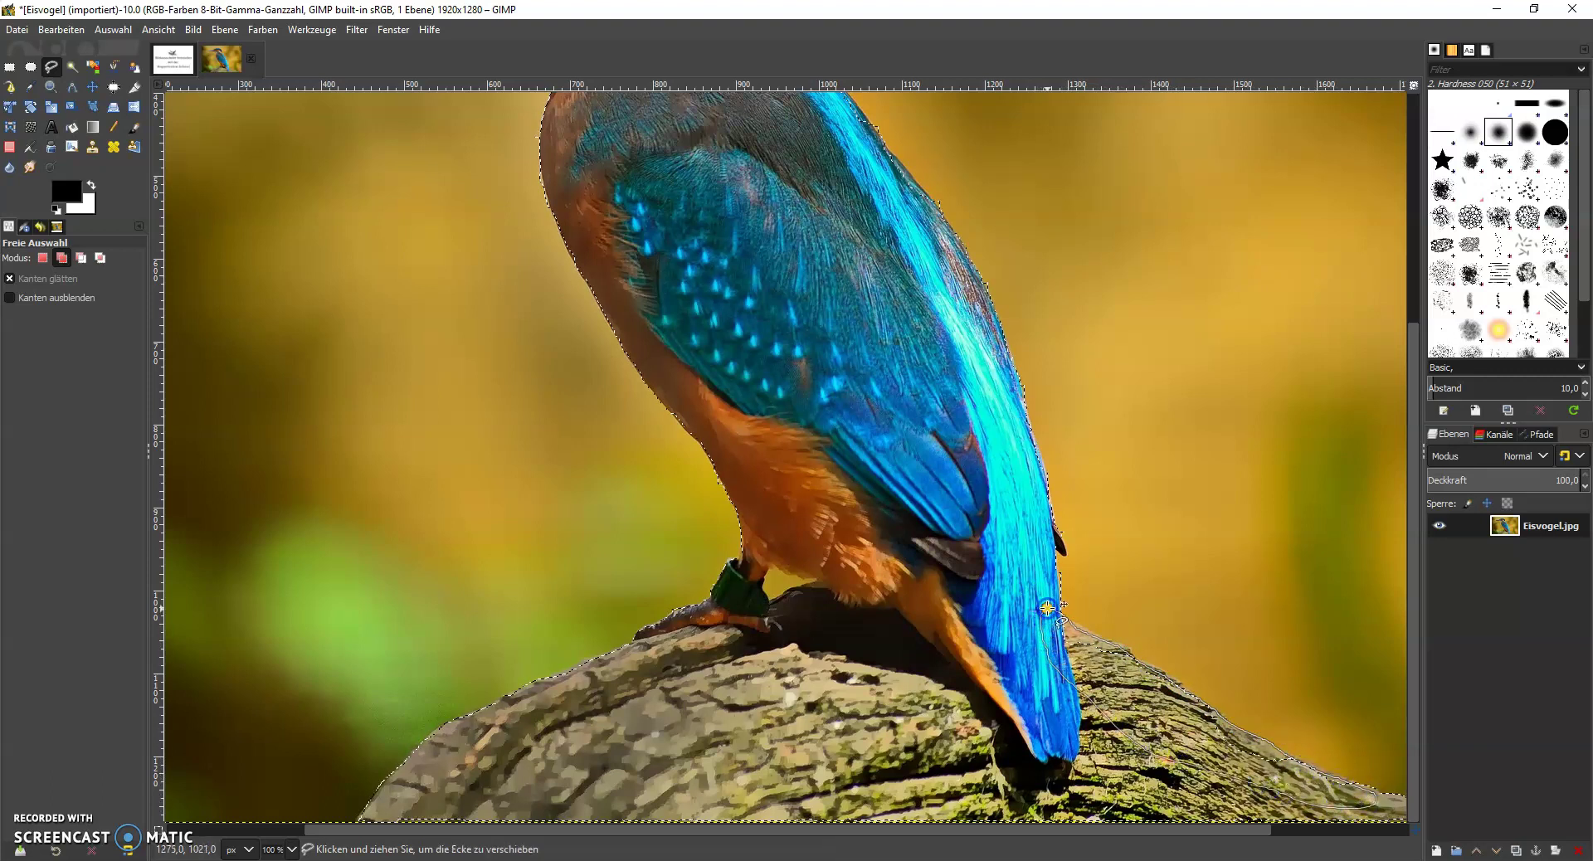
click(977, 569)
Step: Add the missing strip along the kingfisher's upper back, just below the nape, to the selection with a freehand outline
scroll(972, 548, up, 5)
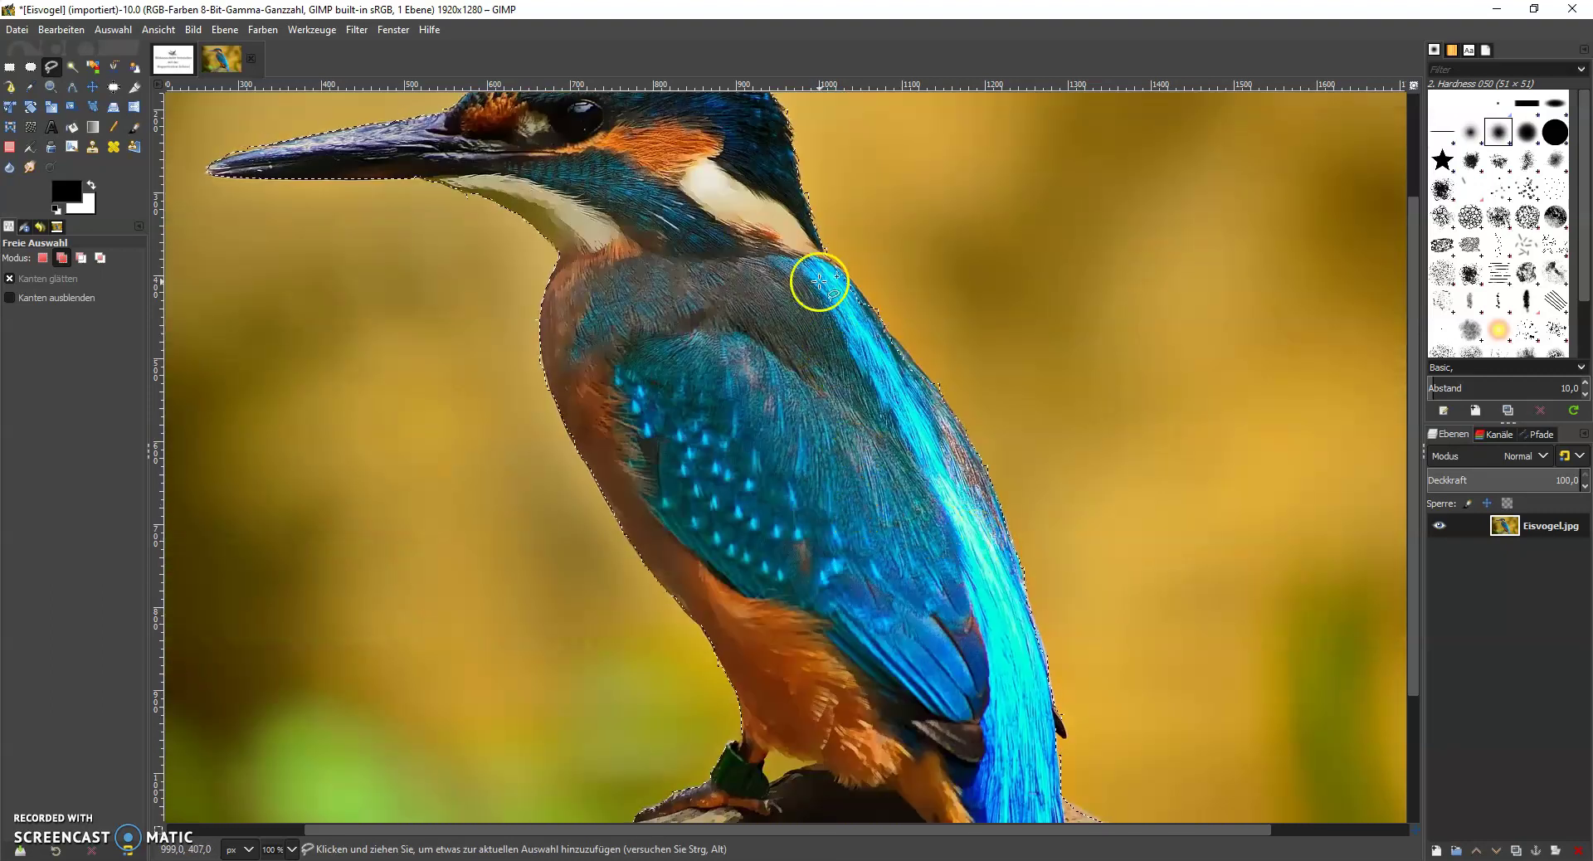
click(821, 251)
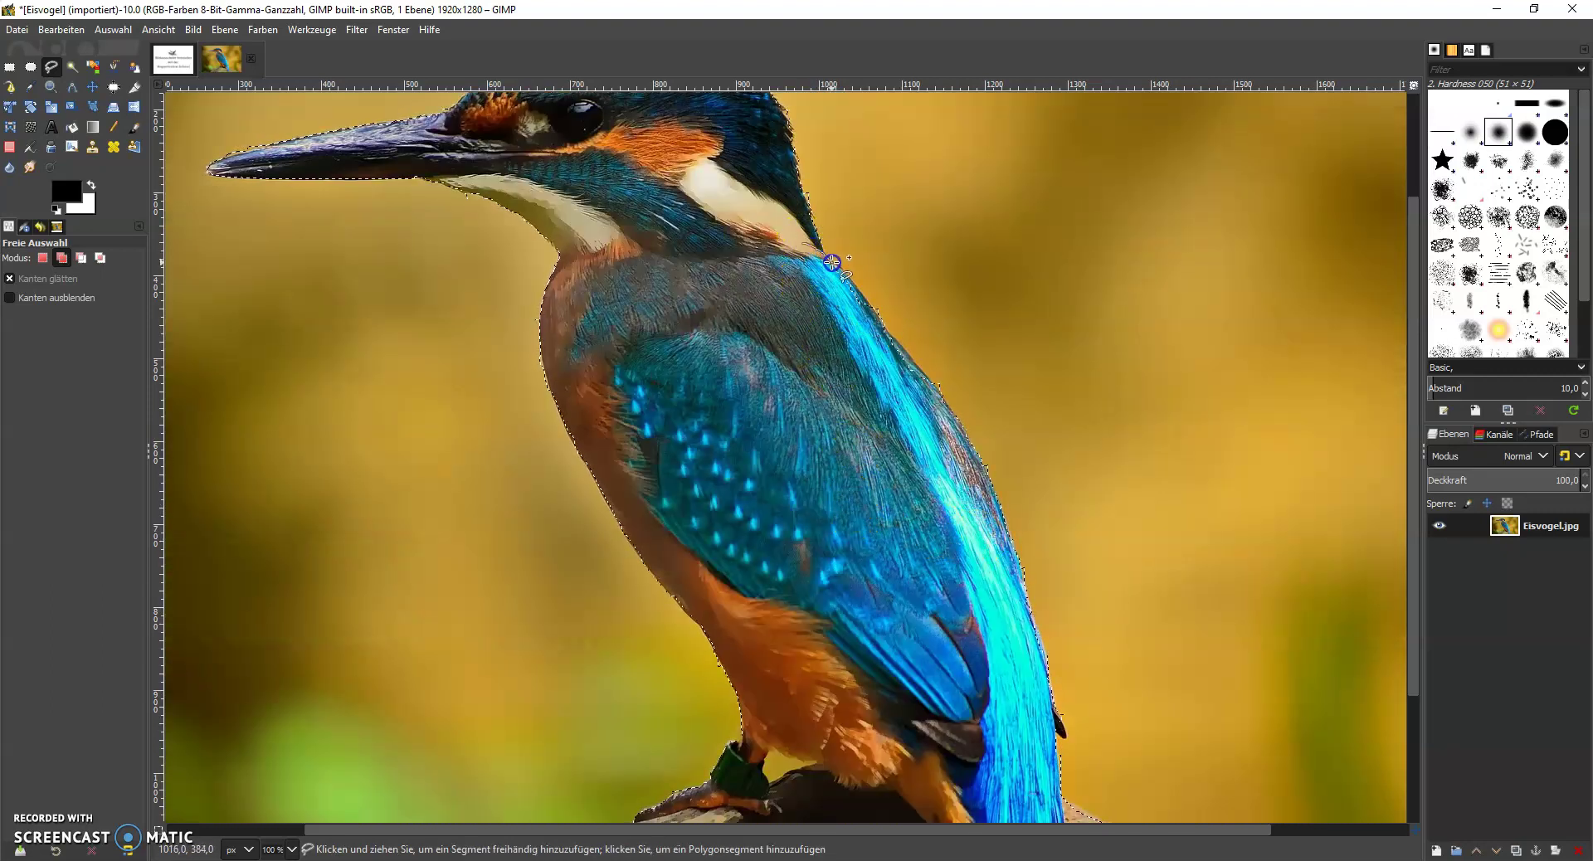
drag(842, 272, 947, 408)
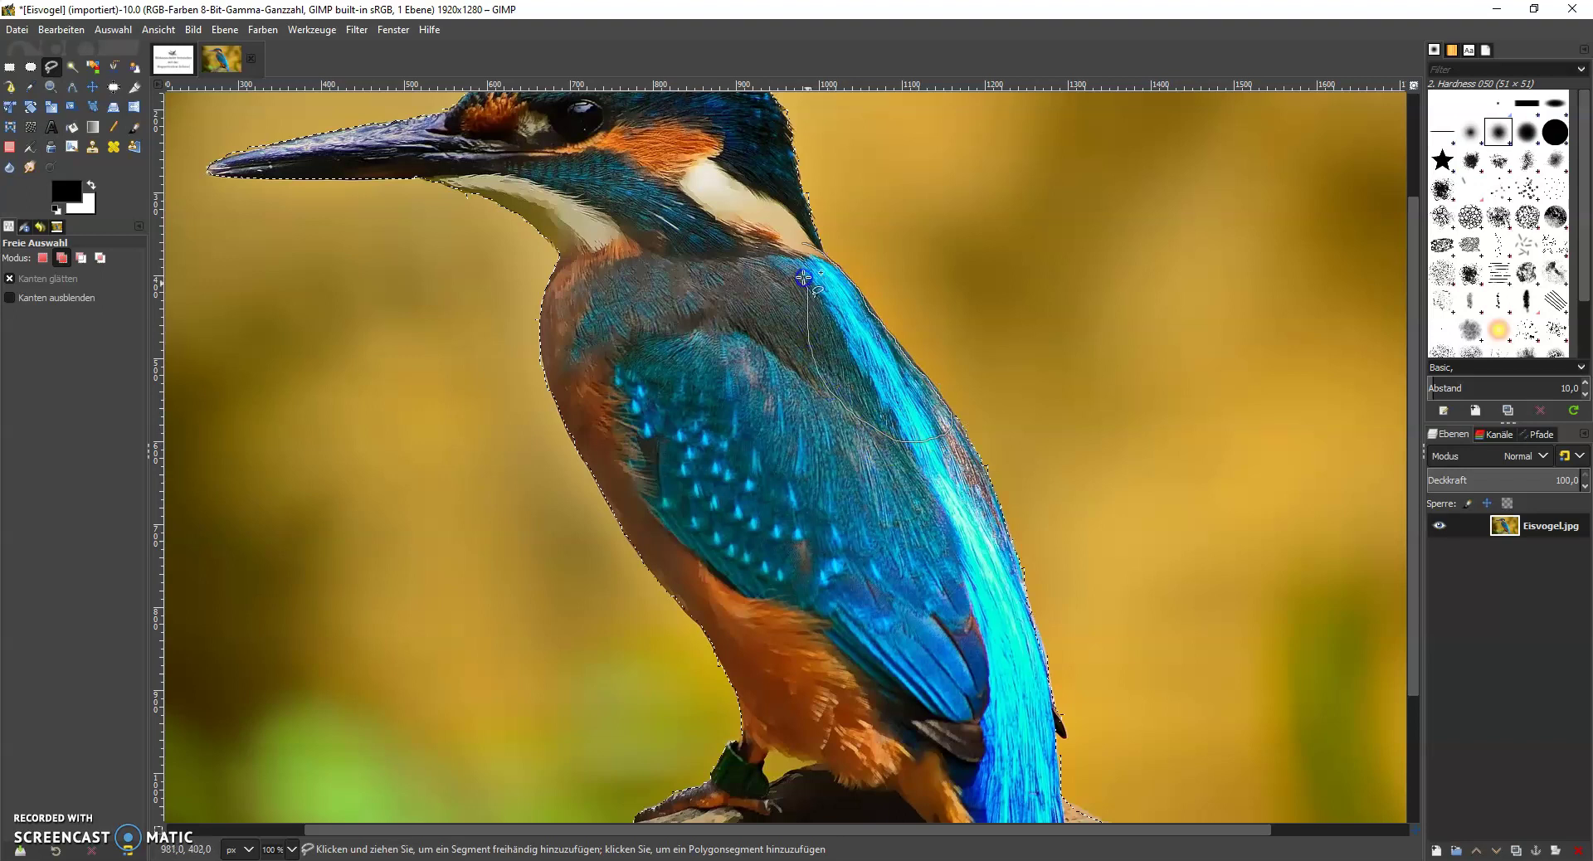
double_click(803, 246)
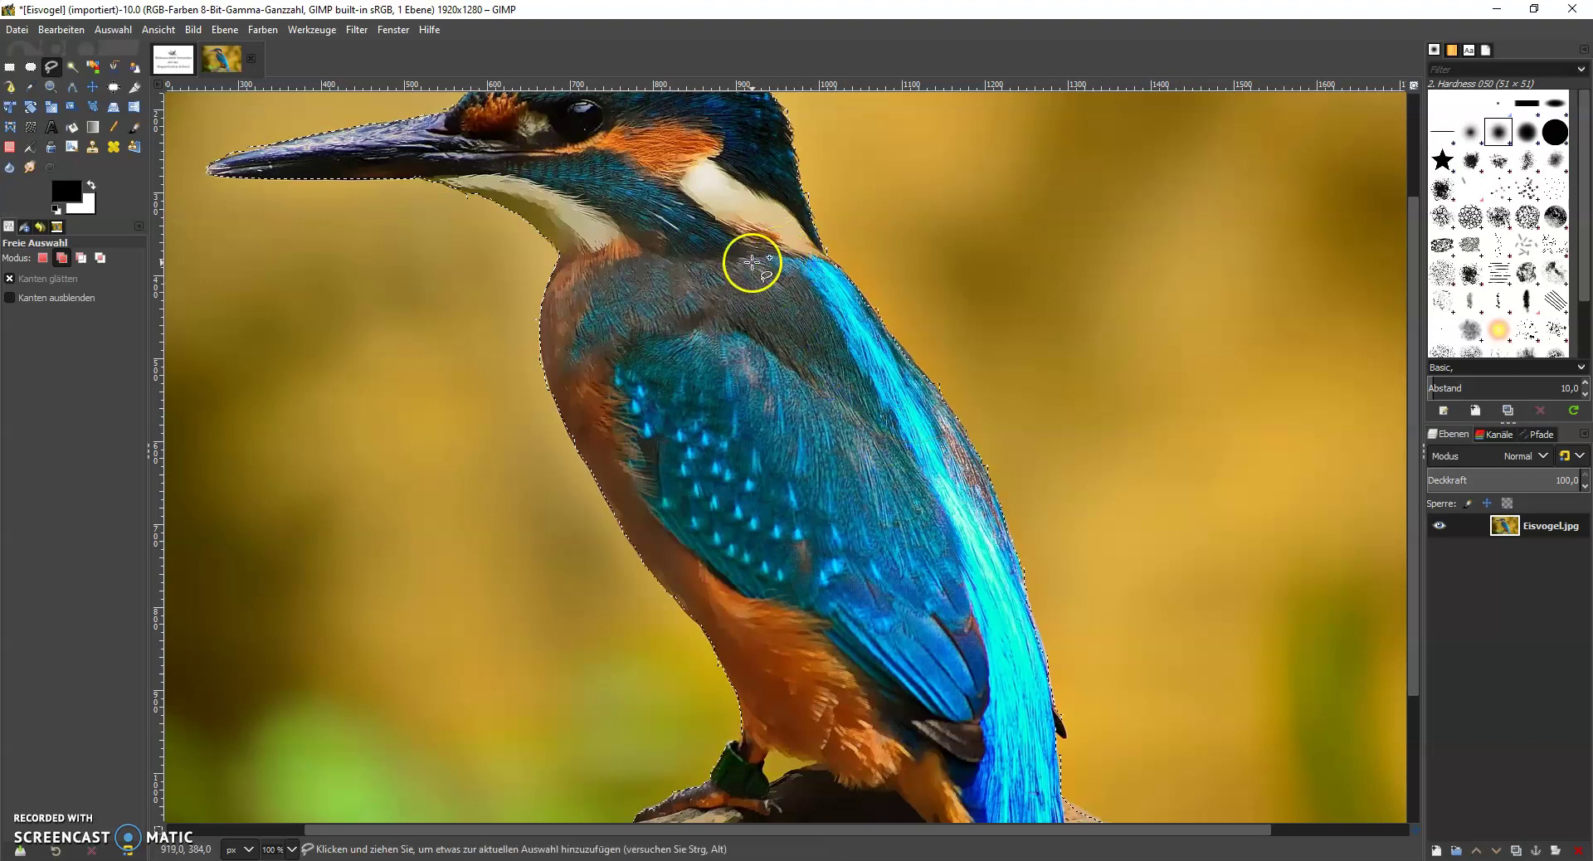
Step: Add an alpha channel to the Eisvogel.jpg layer
scroll(751, 263, up, 3)
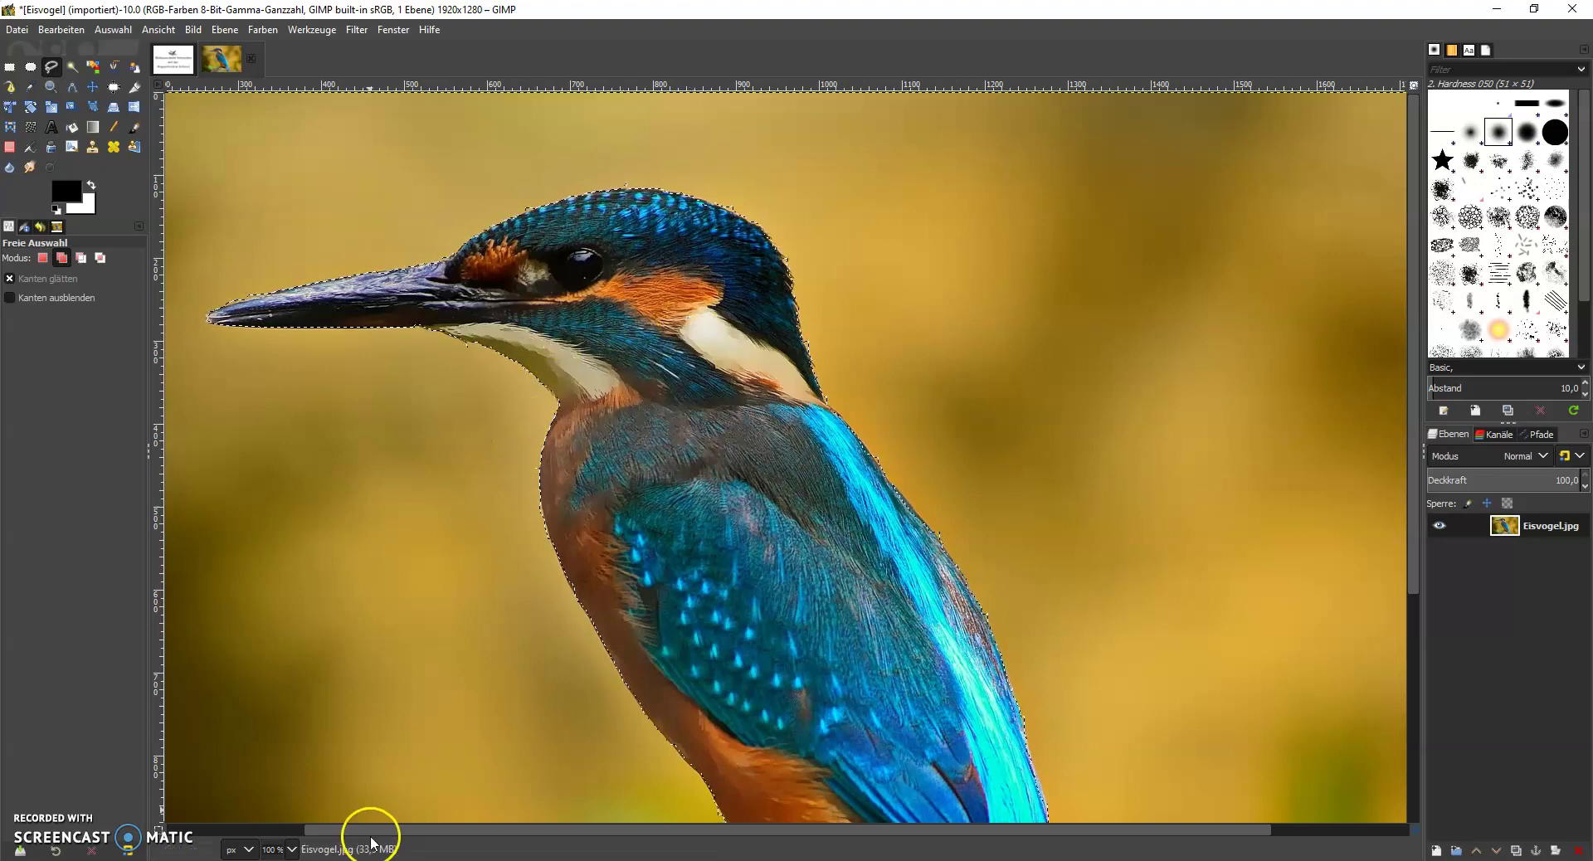
click(292, 849)
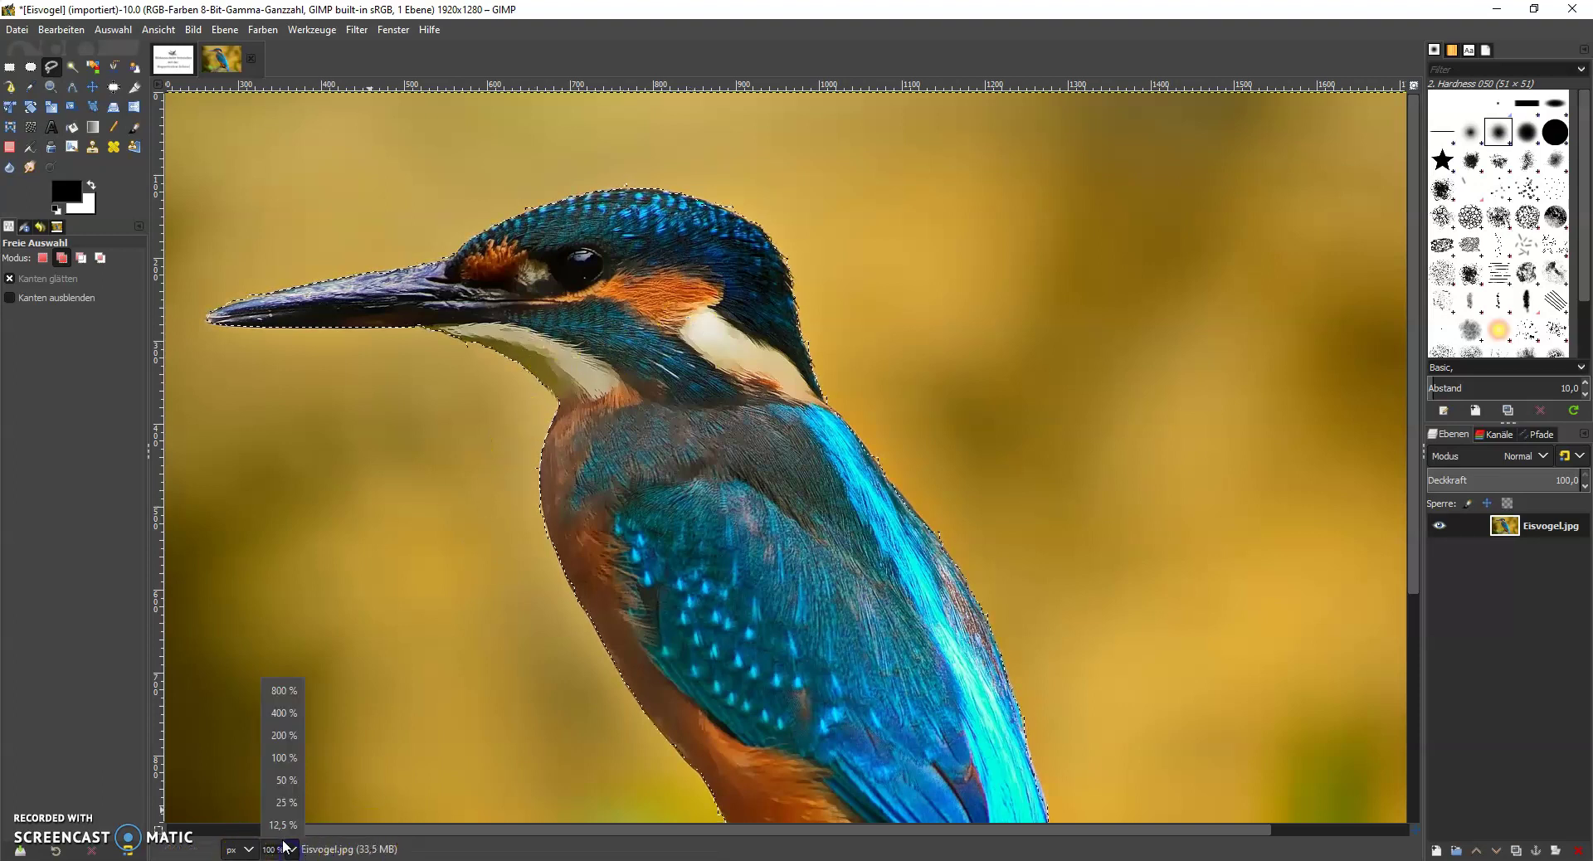
click(281, 780)
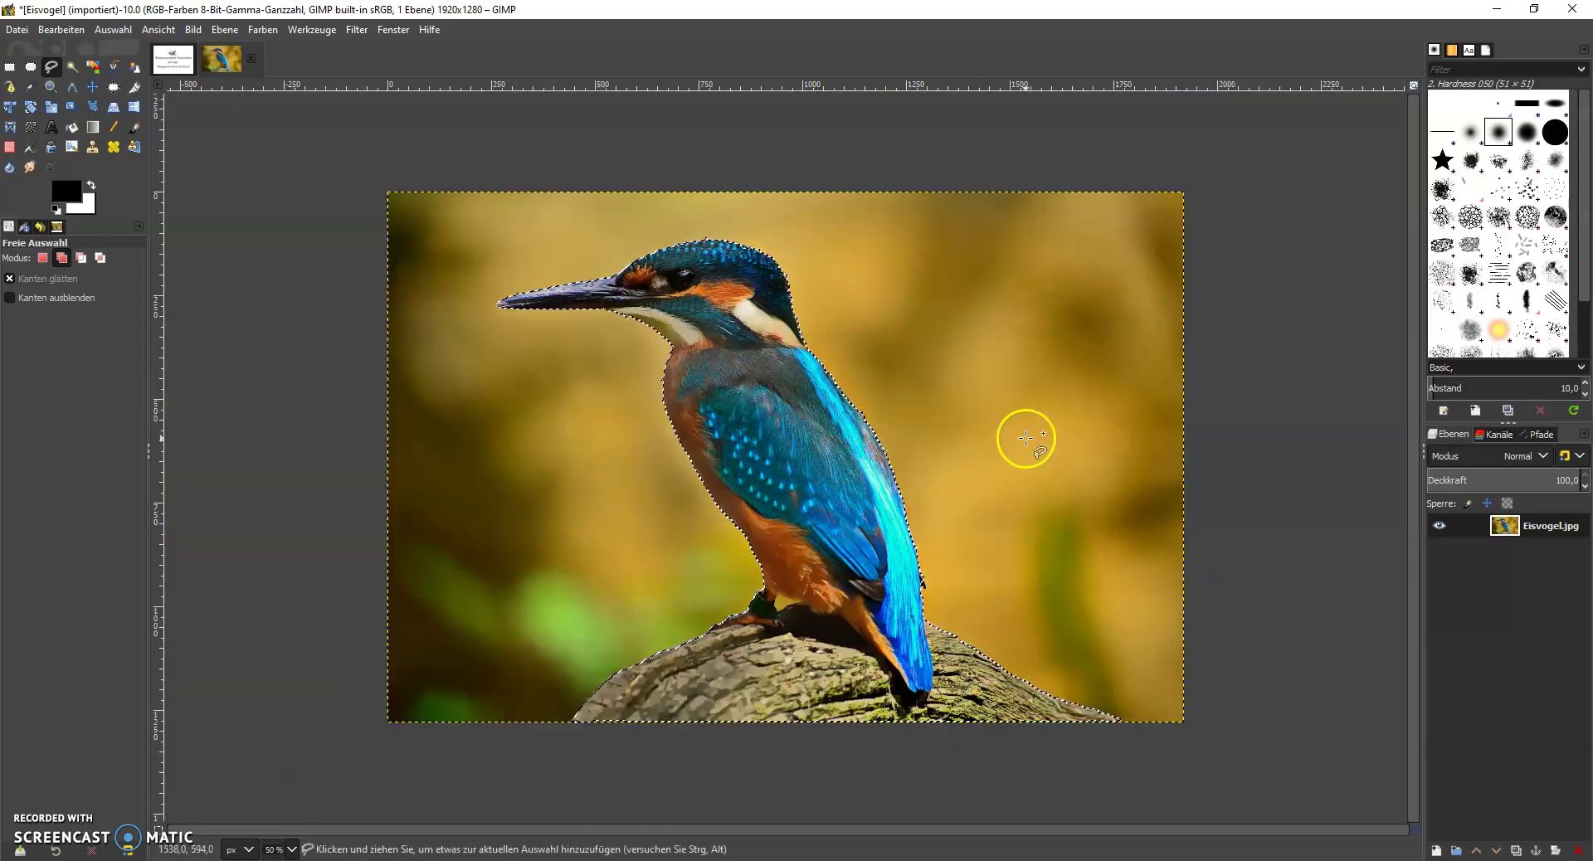
right_click(1546, 526)
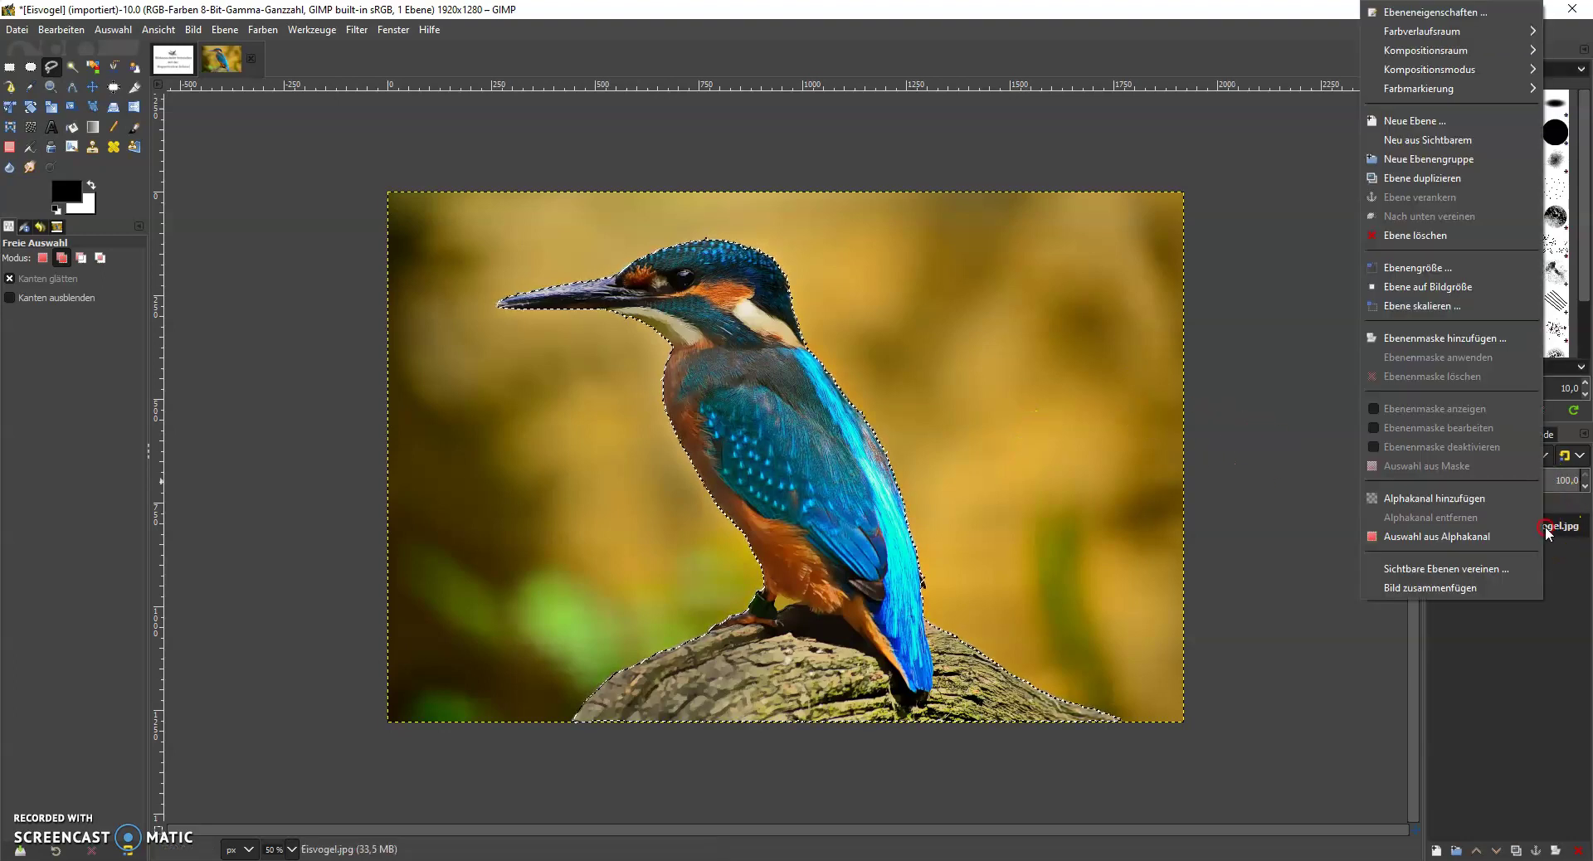
click(1402, 497)
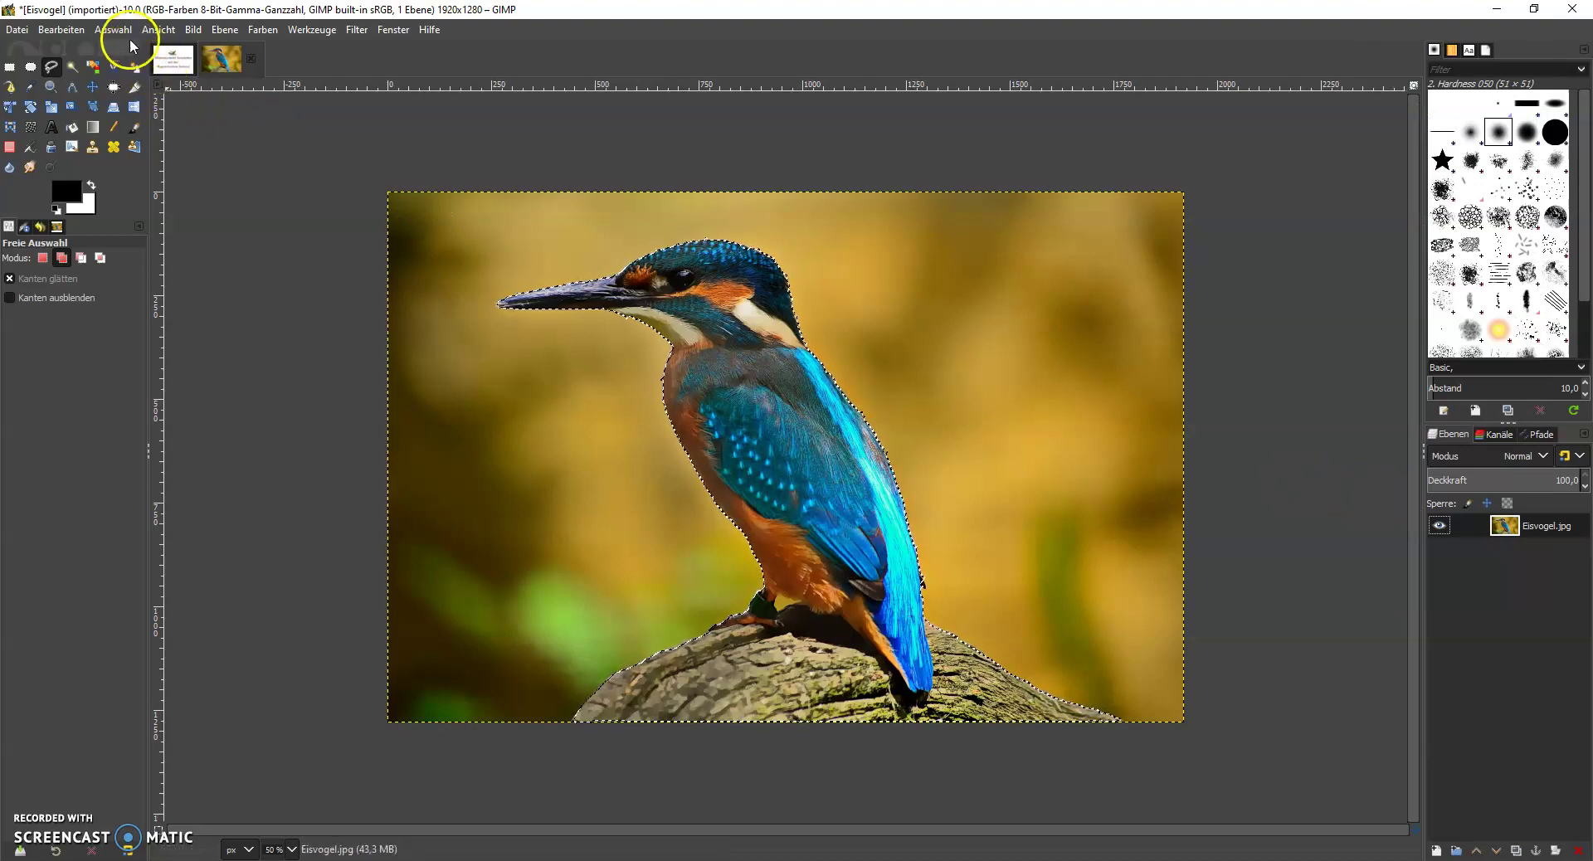
Step: Invert the selection to delete the background around the kingfisher and log, and clear the selection
click(115, 29)
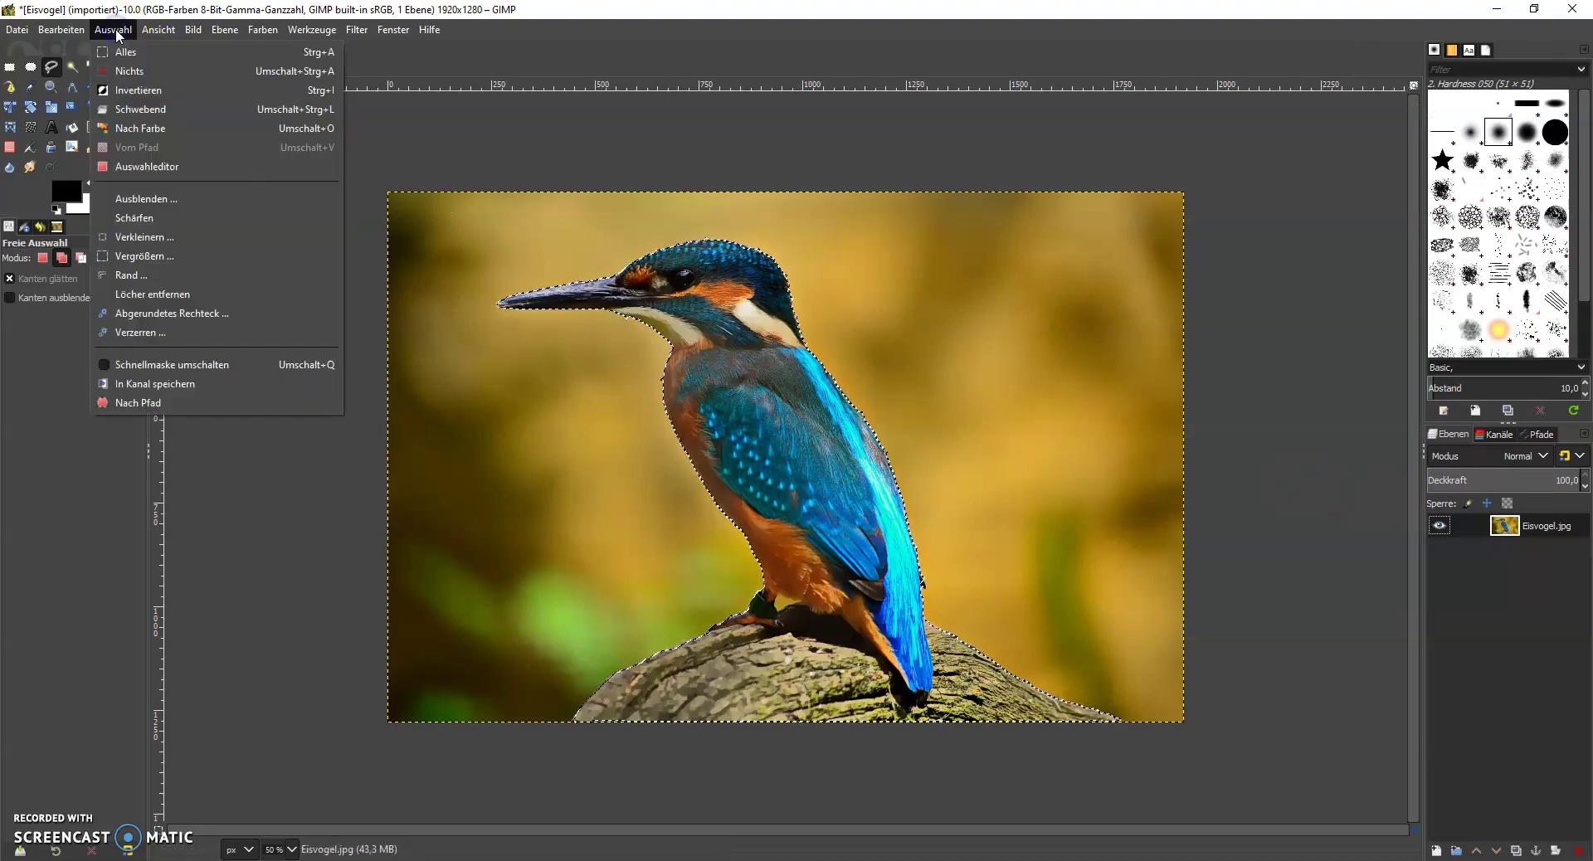
click(128, 92)
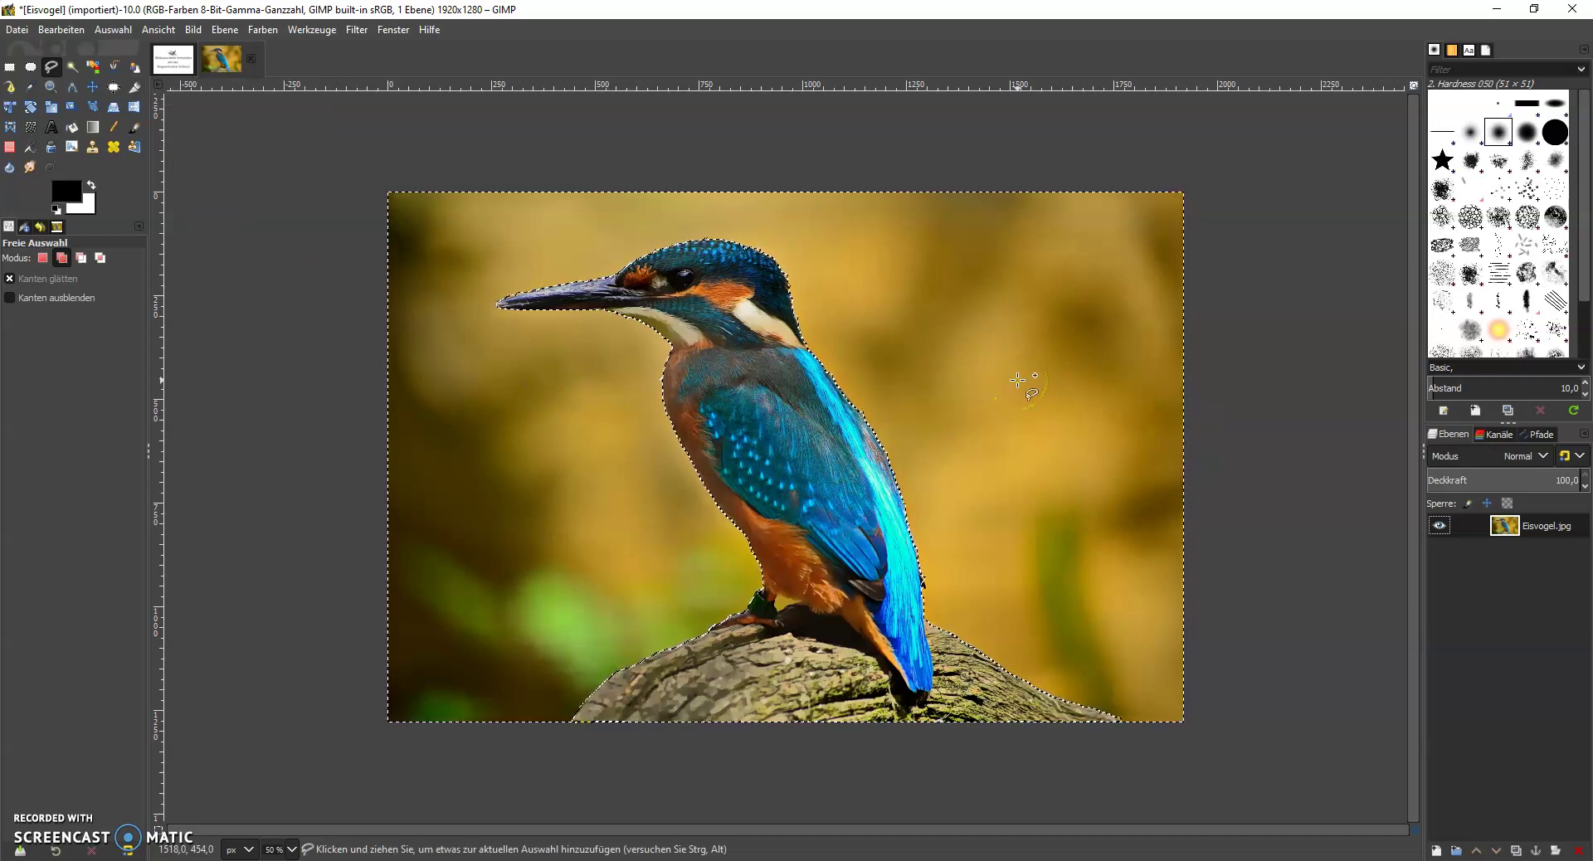
key(Delete)
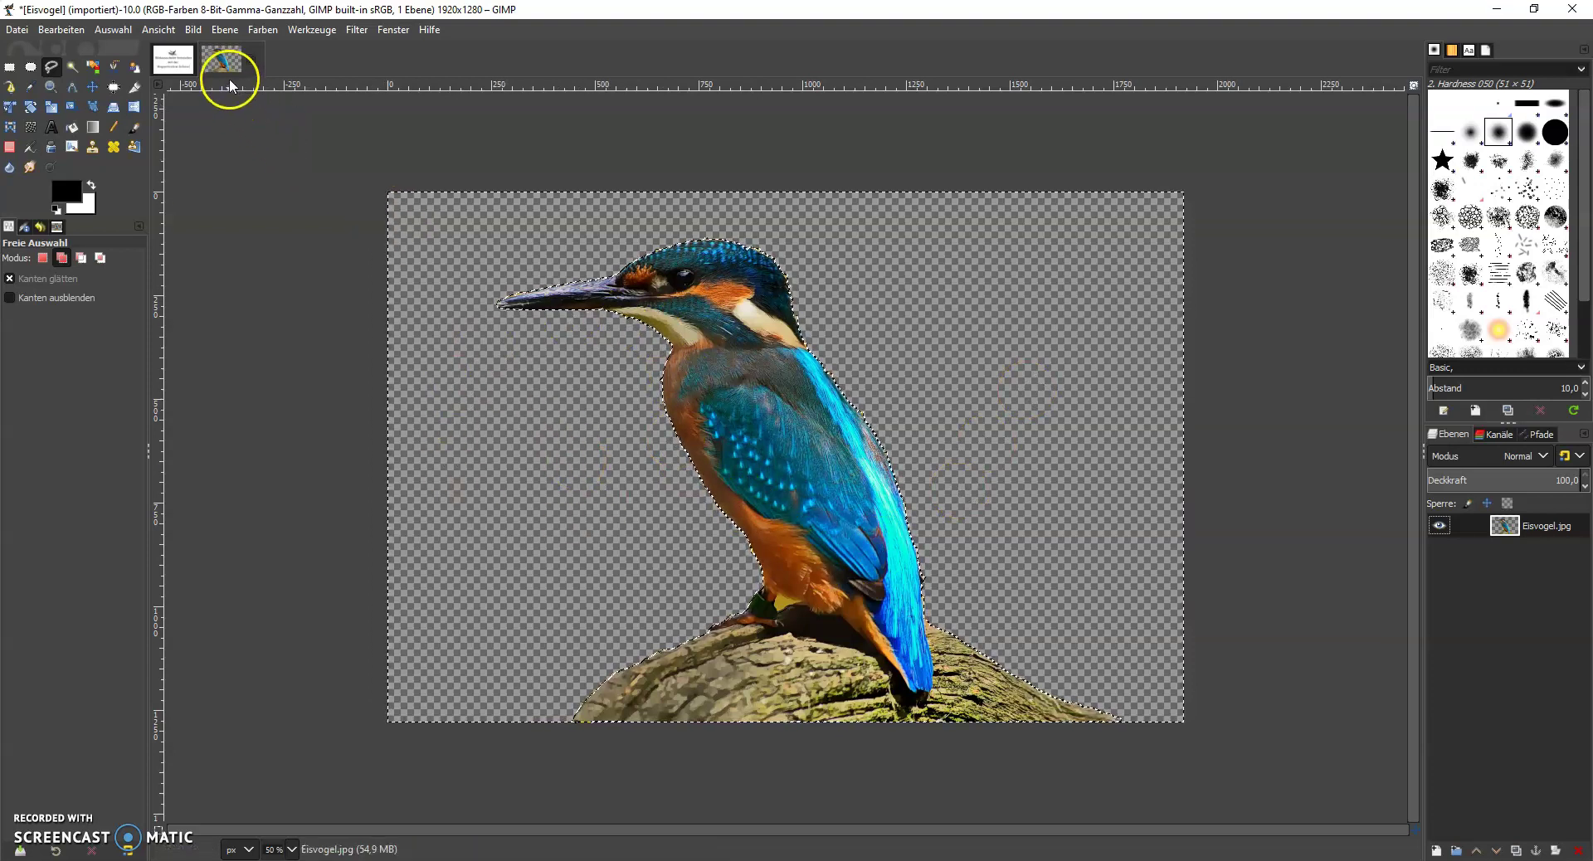
click(113, 29)
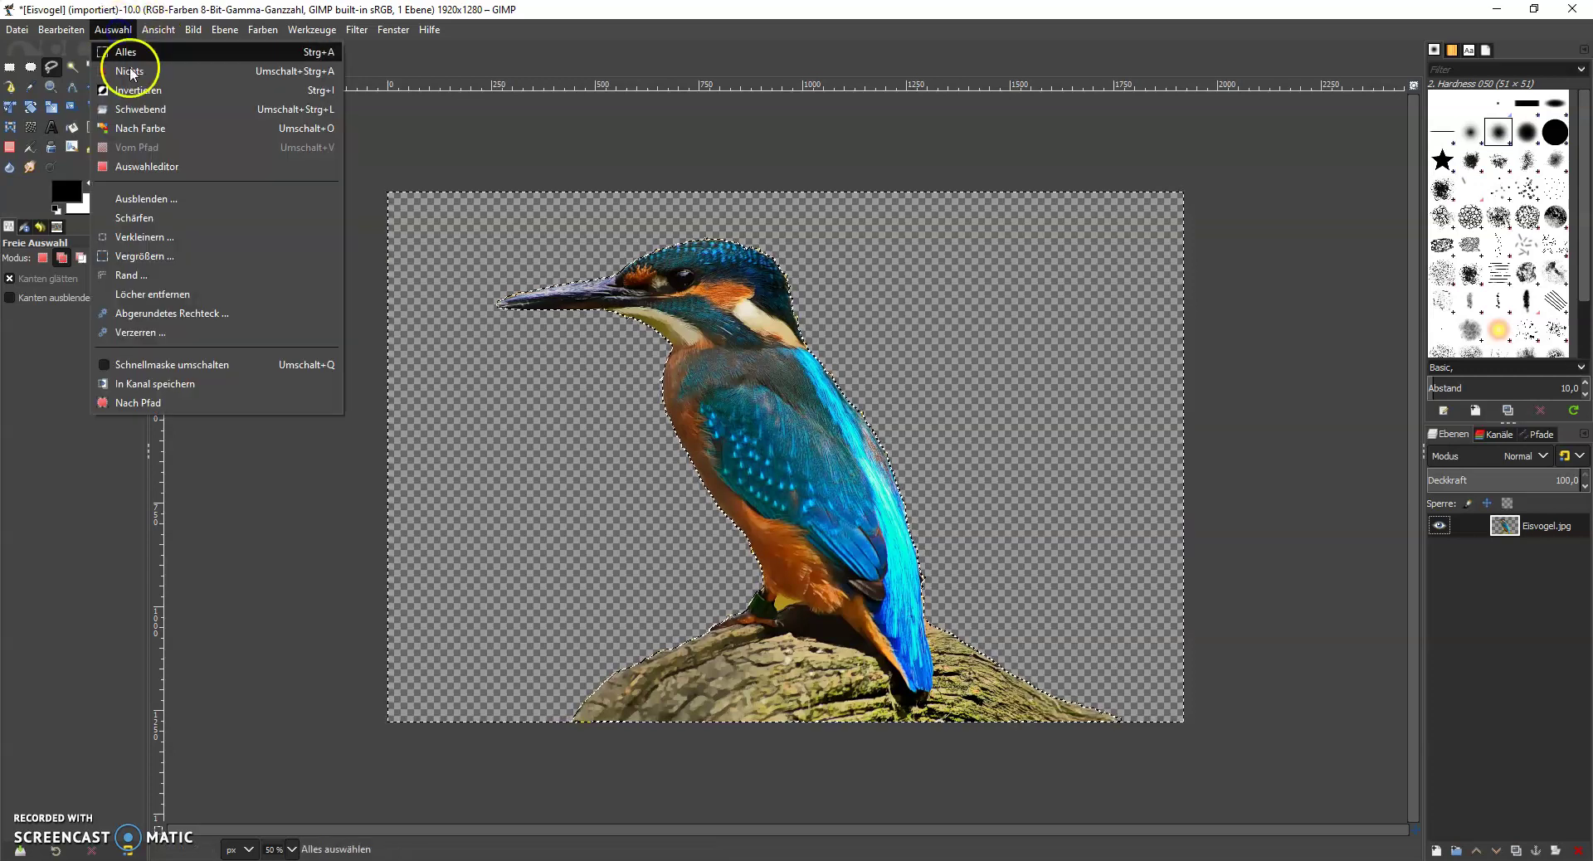
click(129, 71)
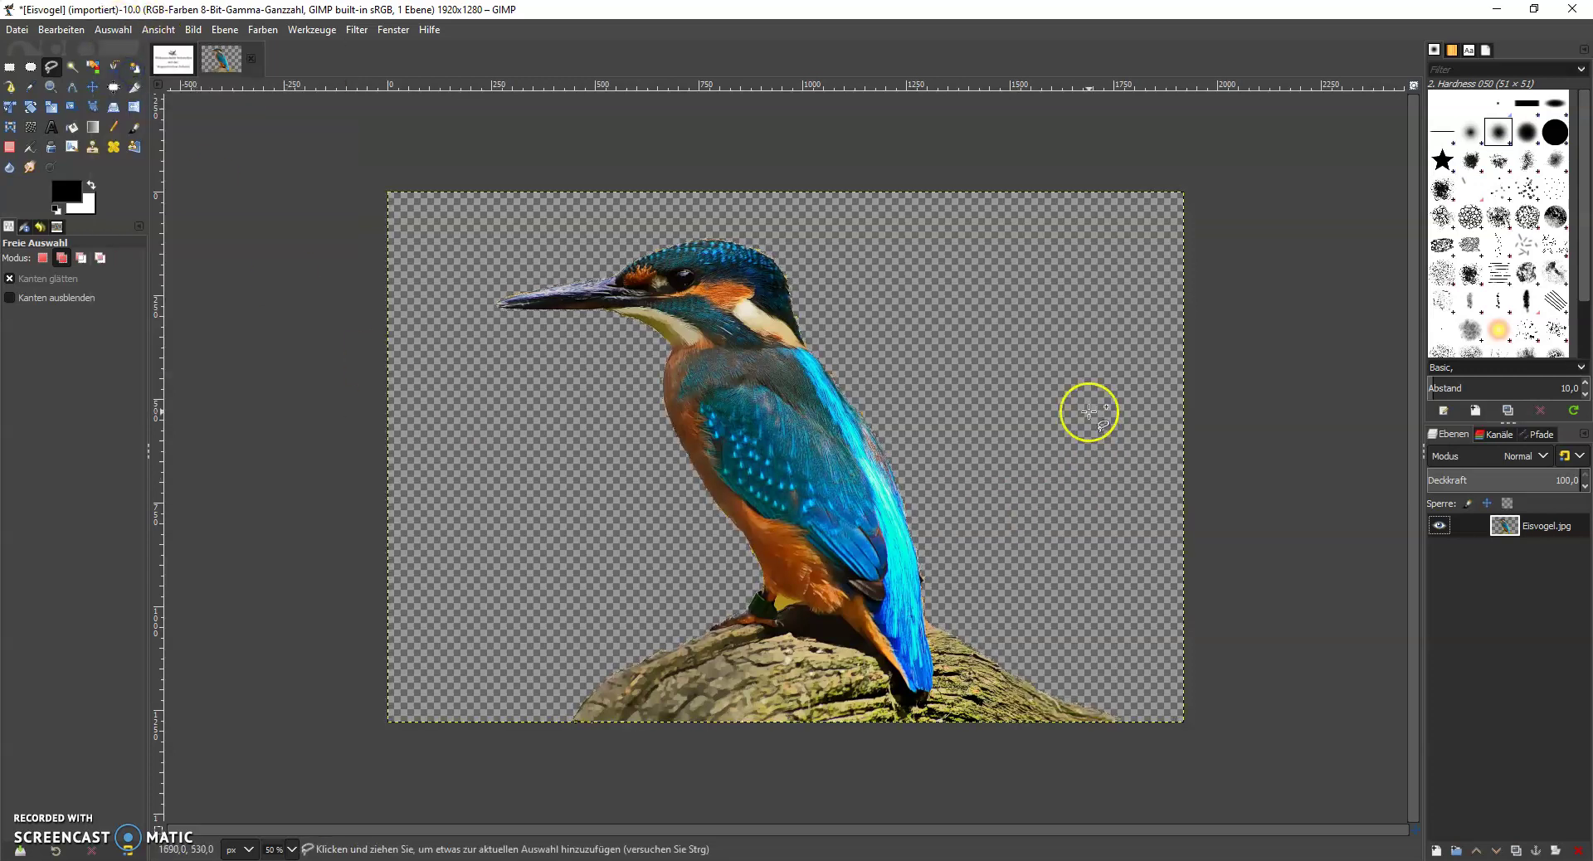